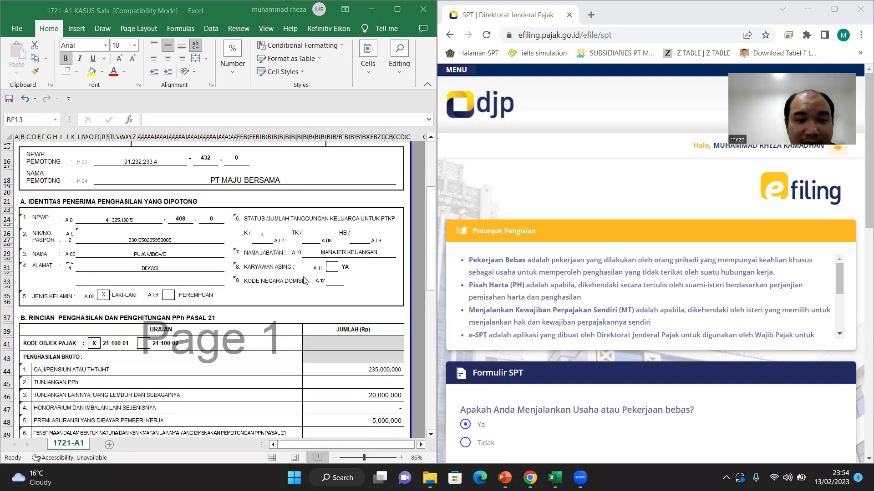
Step: Answer Tidak to the freelance business question
scroll(304, 281, down, 1)
scroll(335, 323, down, 3)
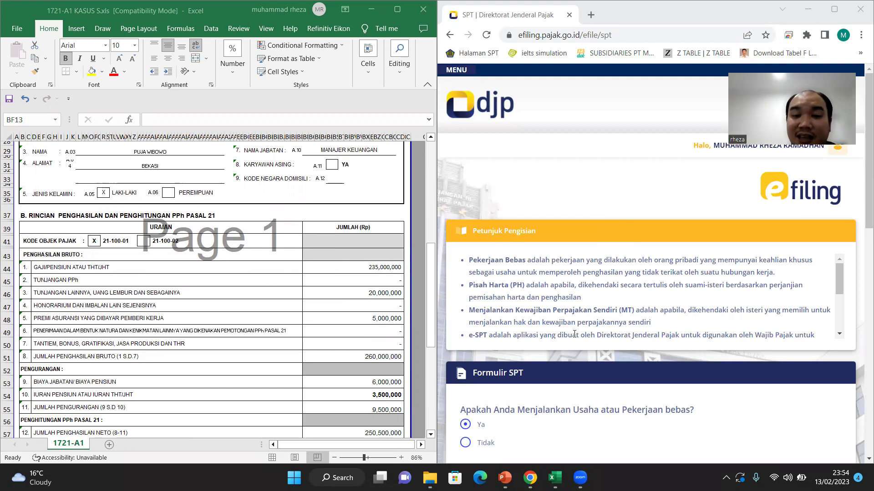
scroll(574, 334, down, 3)
scroll(574, 367, down, 2)
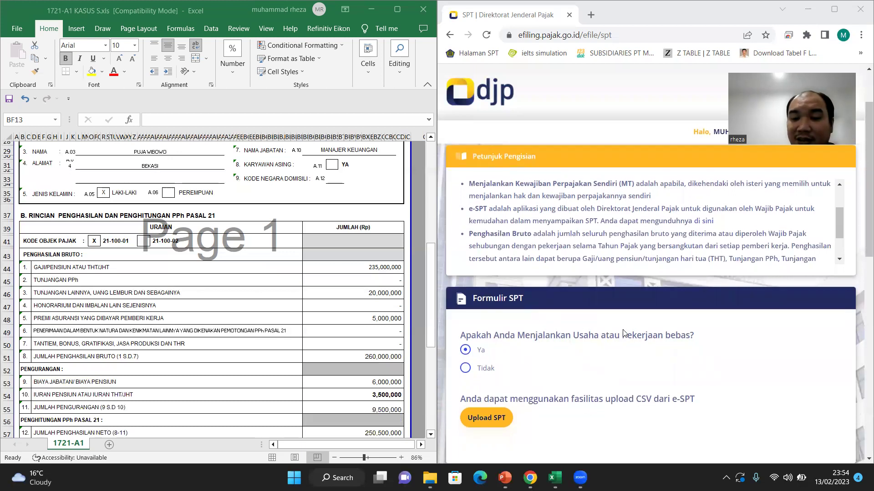
scroll(611, 328, down, 1)
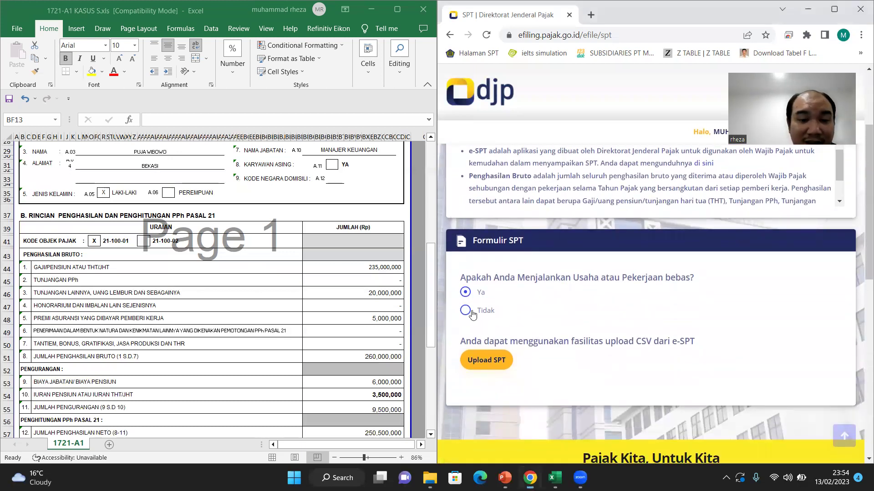
click(473, 314)
Step: Answer Tidak to the separate tax obligation (MT/PH) question
scroll(563, 353, down, 1)
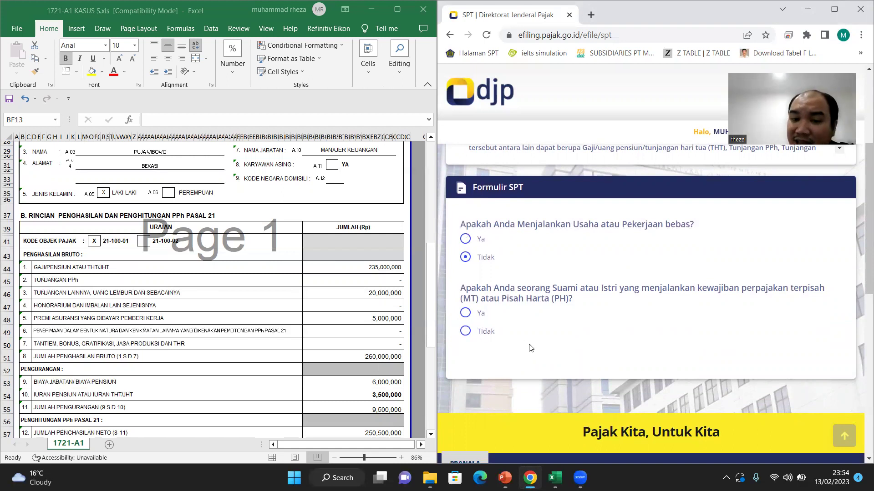
click(483, 335)
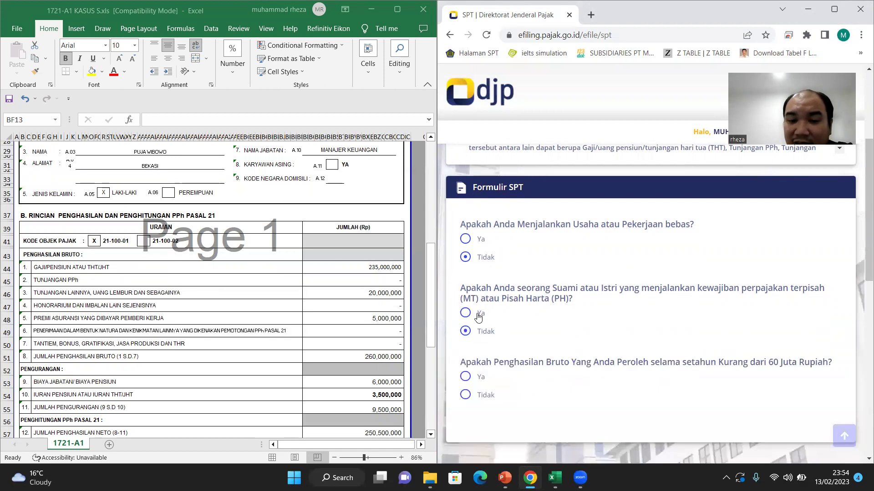
click(478, 317)
scroll(514, 347, down, 2)
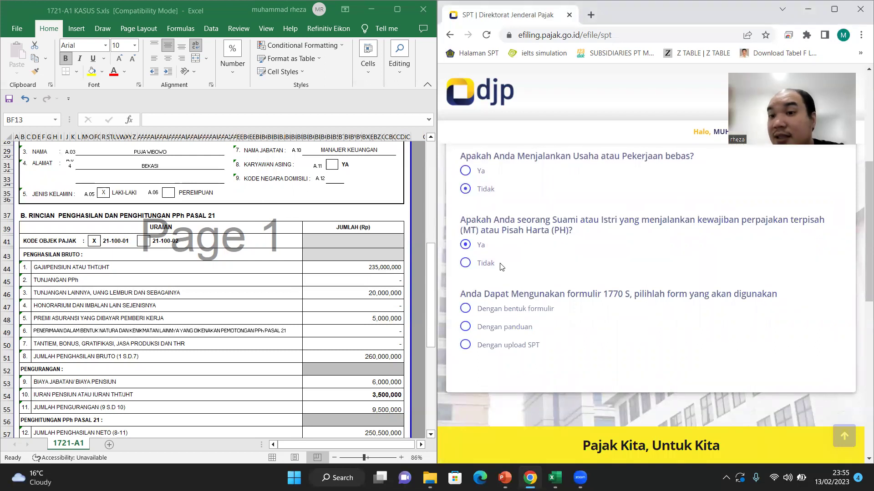
click(493, 265)
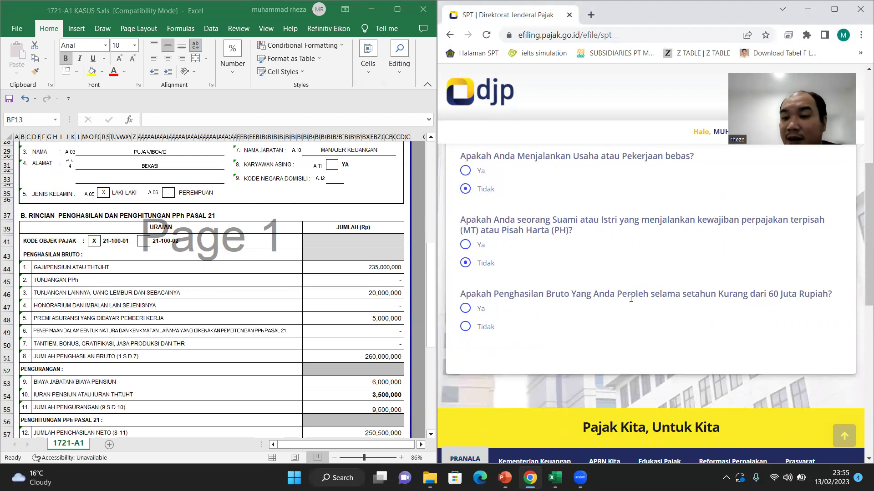
Step: Answer Tidak to the gross income under 60 million question
drag(468, 296, 577, 296)
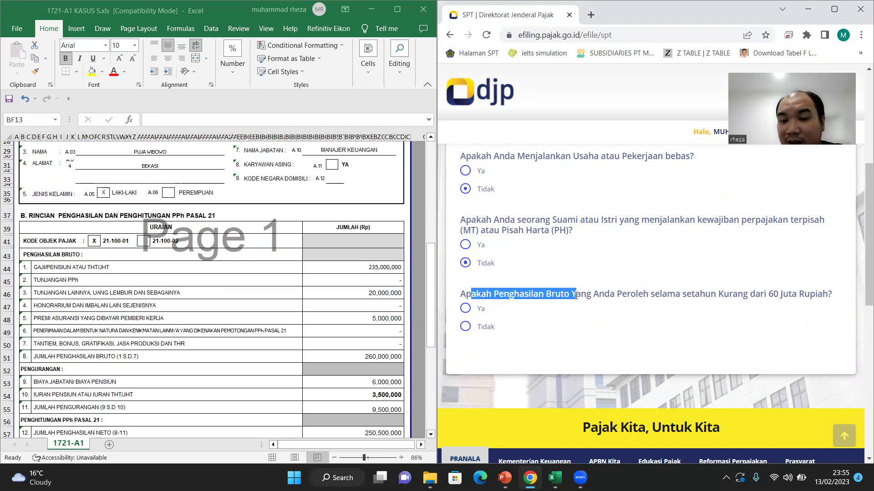
click(622, 272)
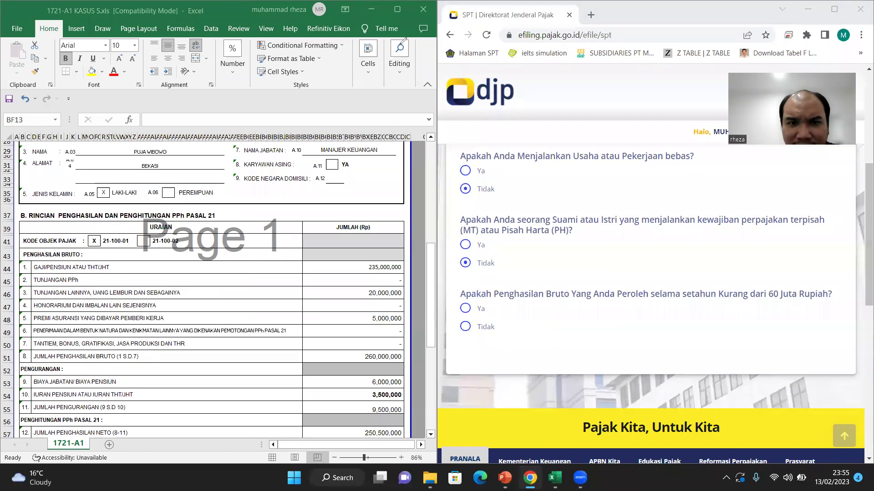
click(467, 330)
click(467, 329)
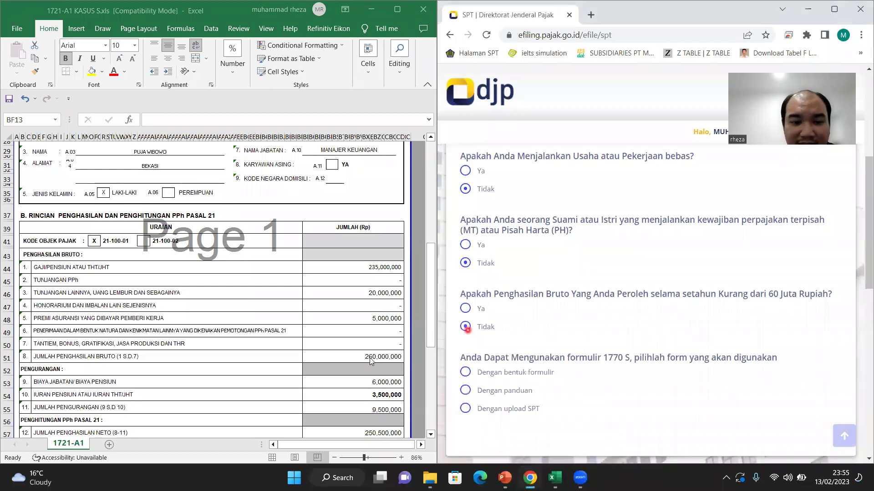
scroll(560, 352, down, 2)
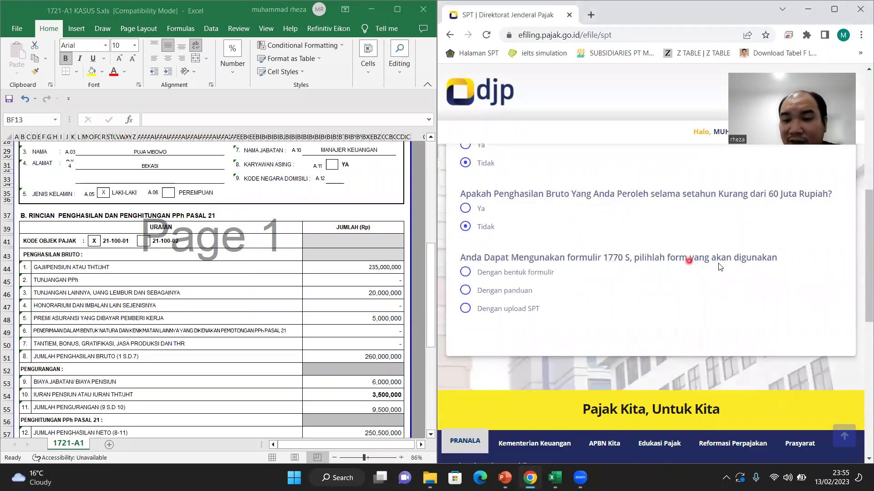
scroll(705, 282, up, 2)
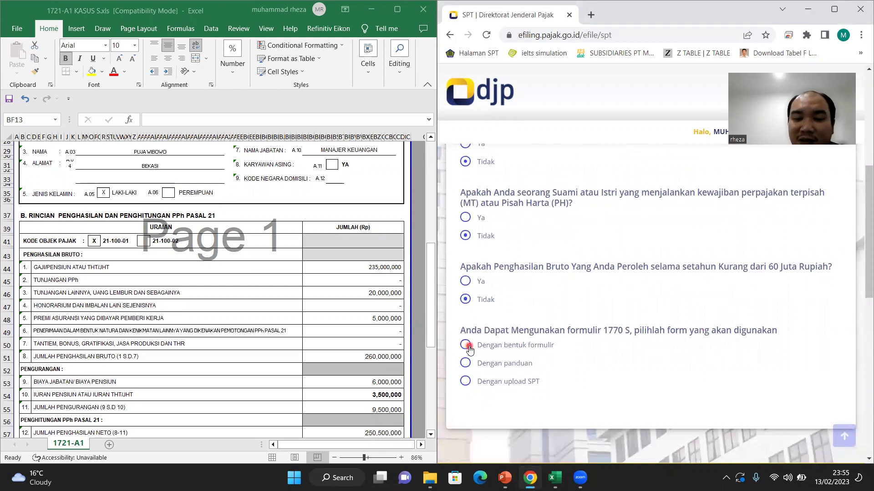
Step: Choose Dengan bentuk formulir and open SPT 1770 S in form mode
click(467, 346)
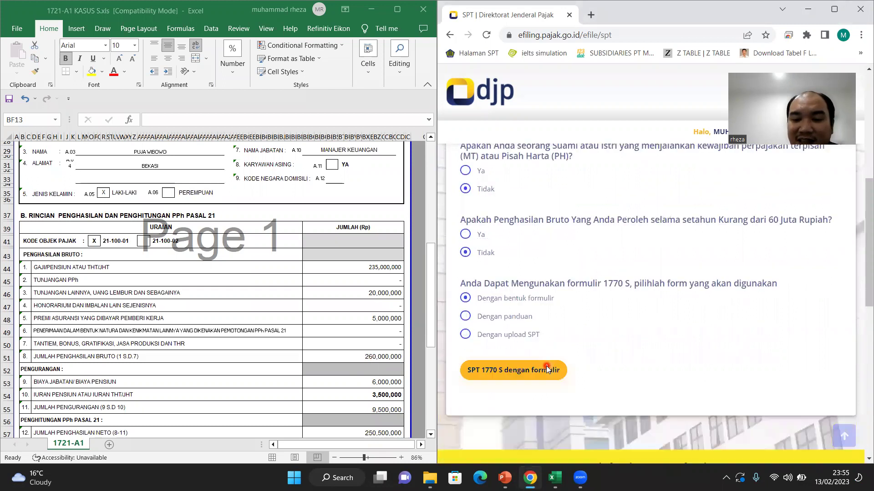
scroll(557, 370, down, 2)
click(518, 341)
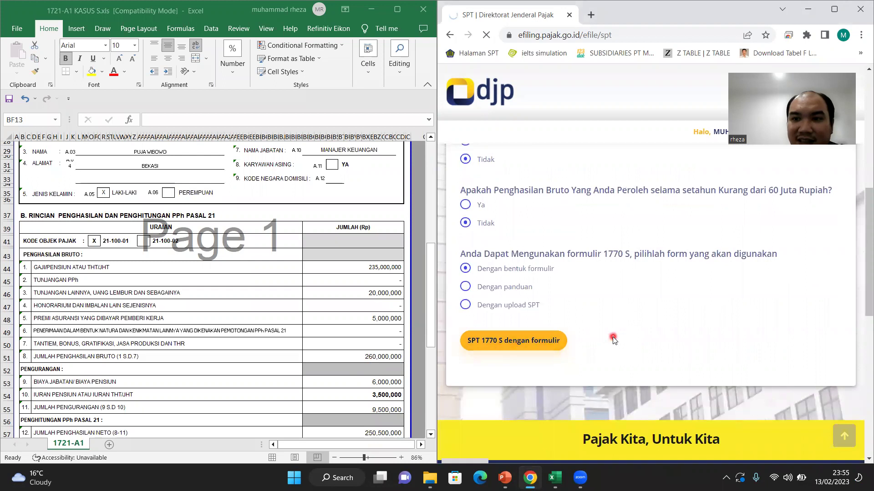
Step: Set tax year 2022 with Normal status, which triggers the EFF003 correction-code error
scroll(610, 337, down, 2)
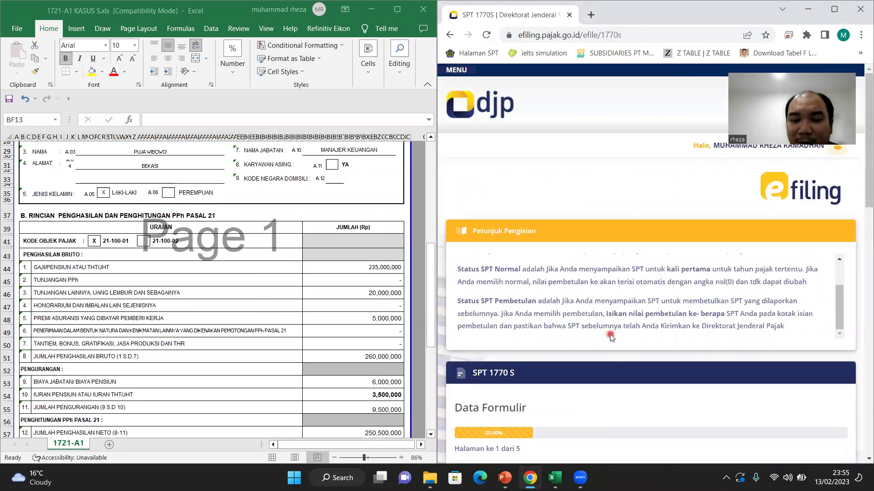
scroll(611, 337, down, 4)
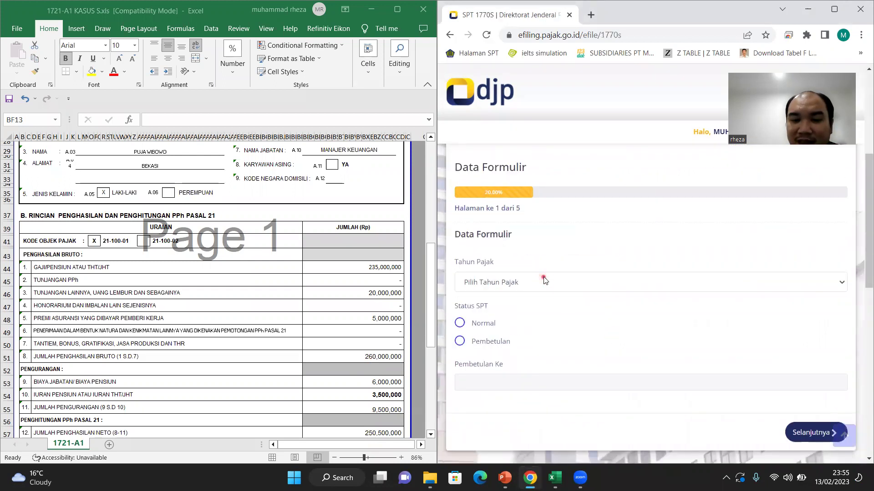
click(544, 280)
click(532, 306)
click(482, 324)
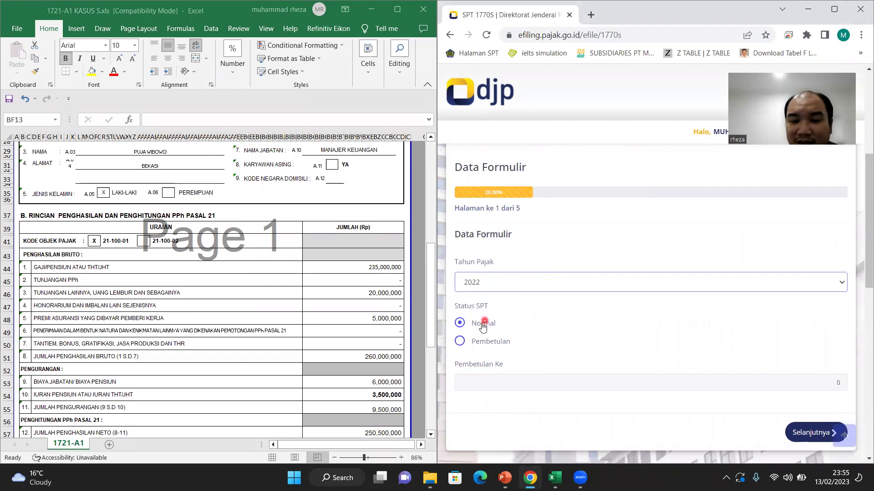
scroll(483, 327, down, 3)
click(815, 300)
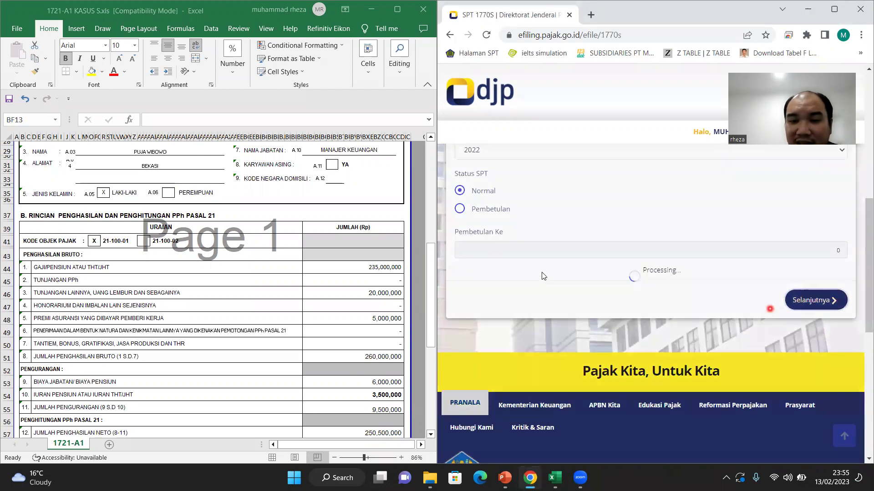
click(644, 320)
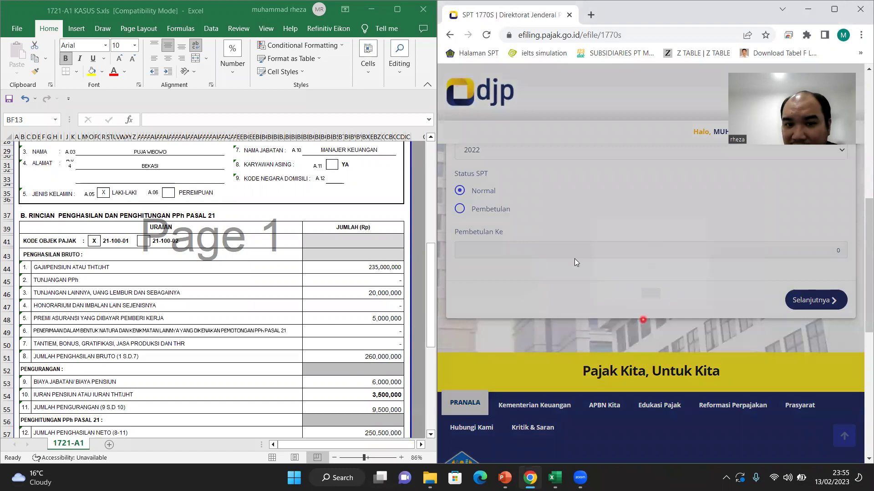
Step: Reselect tax year 2022 and dismiss the recurring EFF003 error
scroll(575, 258, up, 2)
click(567, 218)
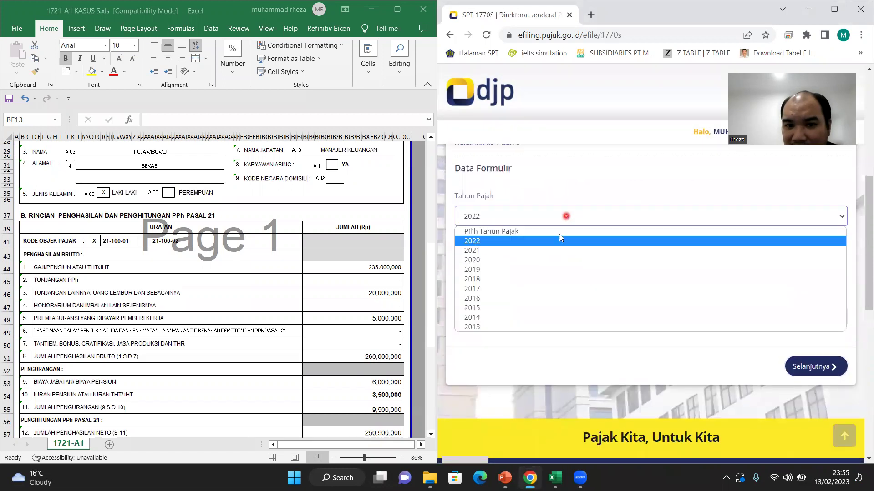
click(556, 243)
click(806, 371)
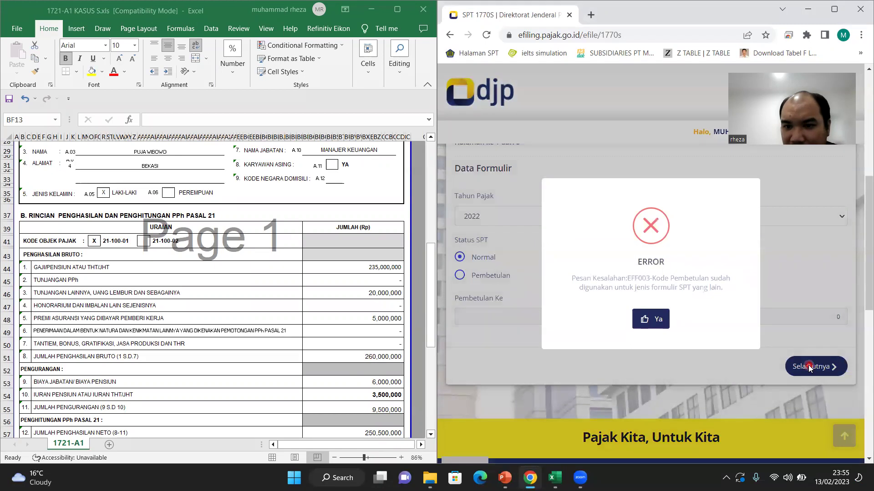
click(660, 320)
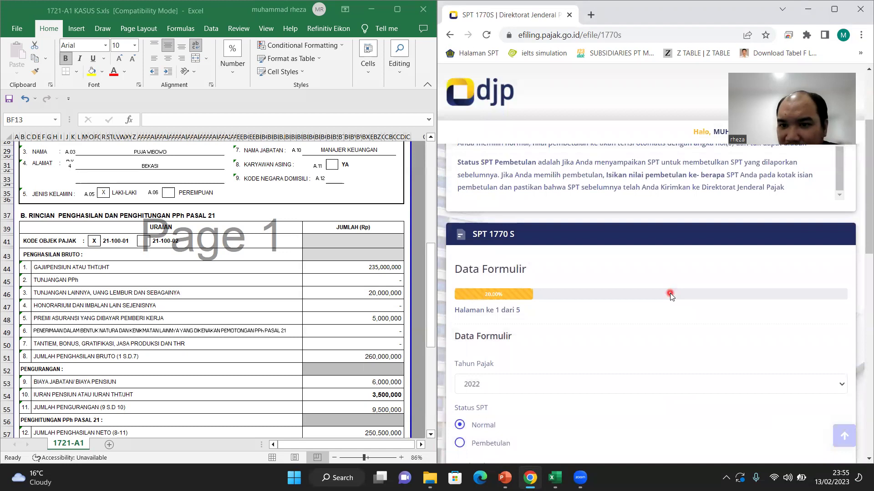
scroll(669, 293, down, 5)
Step: Change the status to Pembetulan ke-1 and continue past the first page
click(496, 367)
click(523, 370)
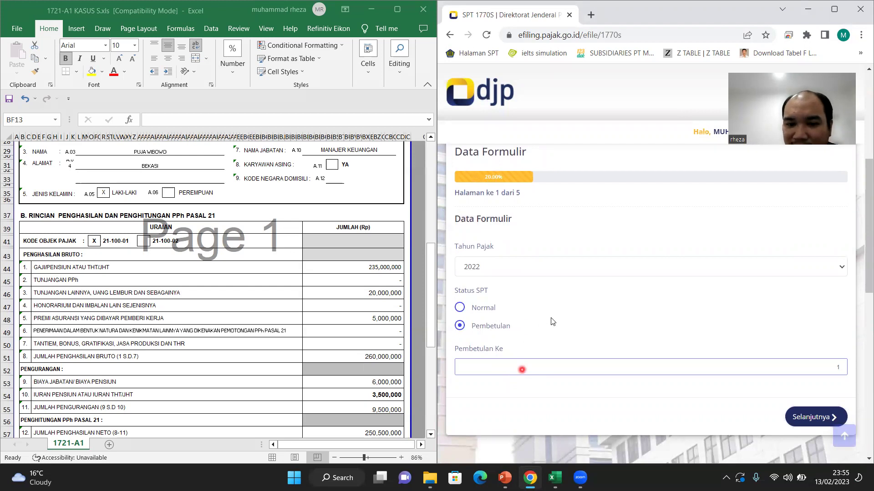
scroll(592, 364, down, 2)
click(797, 316)
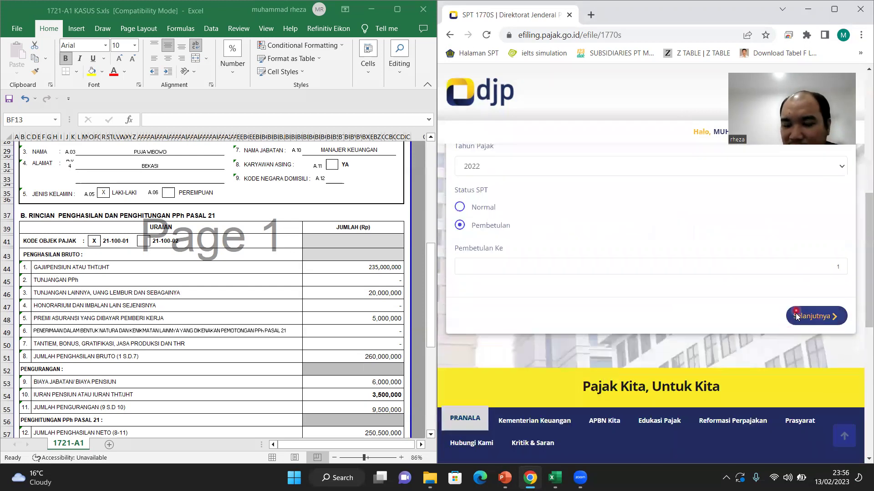
click(804, 392)
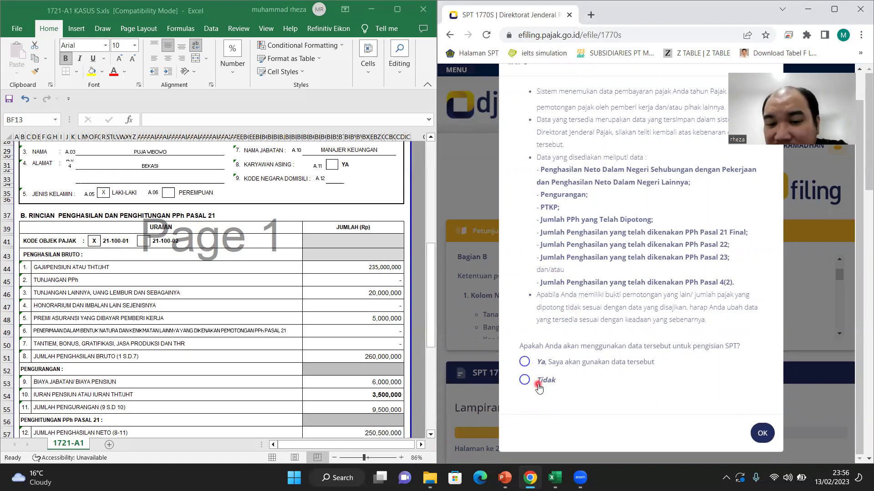
Step: Decline the prepopulated withholding data and show Lampiran II's empty Bagian A table
click(524, 385)
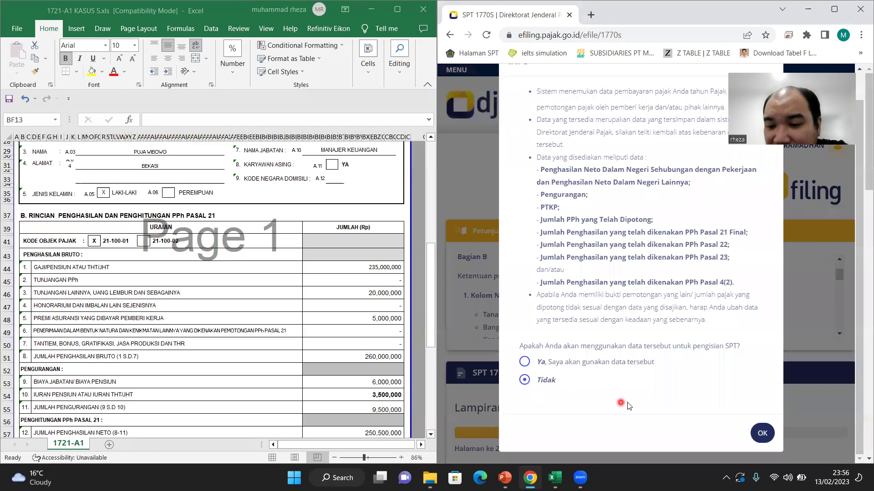
click(762, 433)
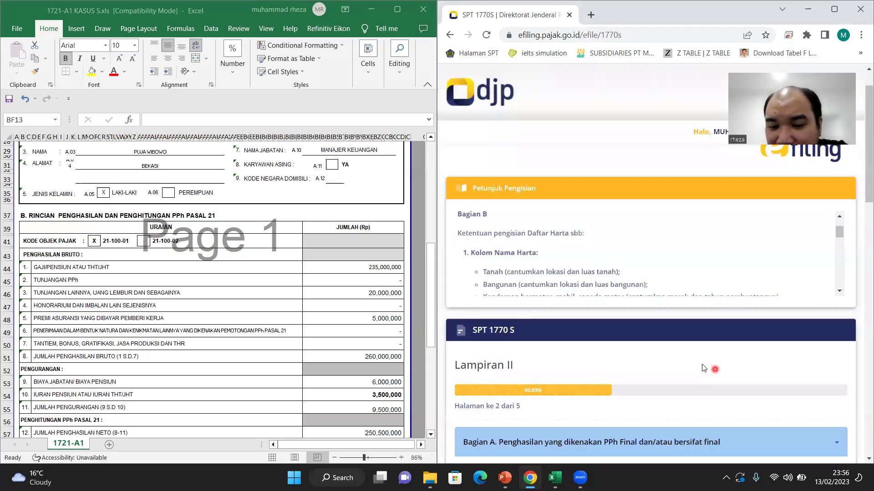
scroll(674, 336, down, 2)
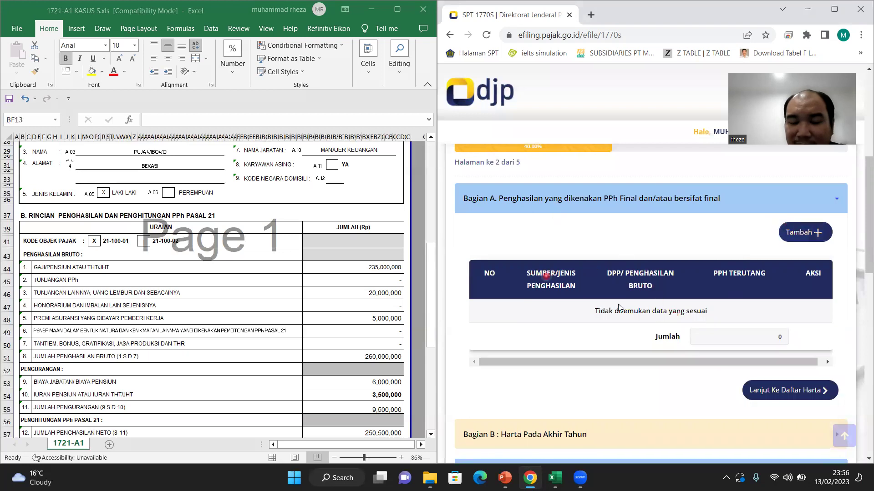
scroll(614, 305, up, 1)
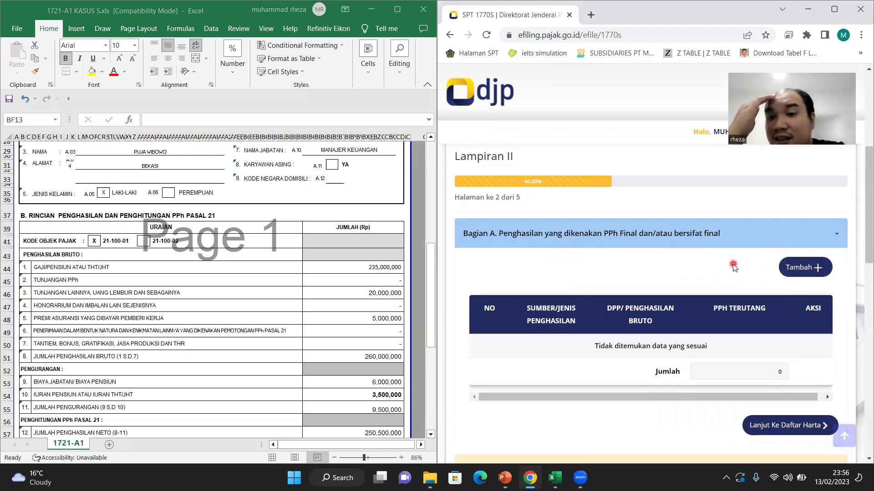
Step: Start a Bagian A final-income entry with gross income 50.000.000
click(816, 270)
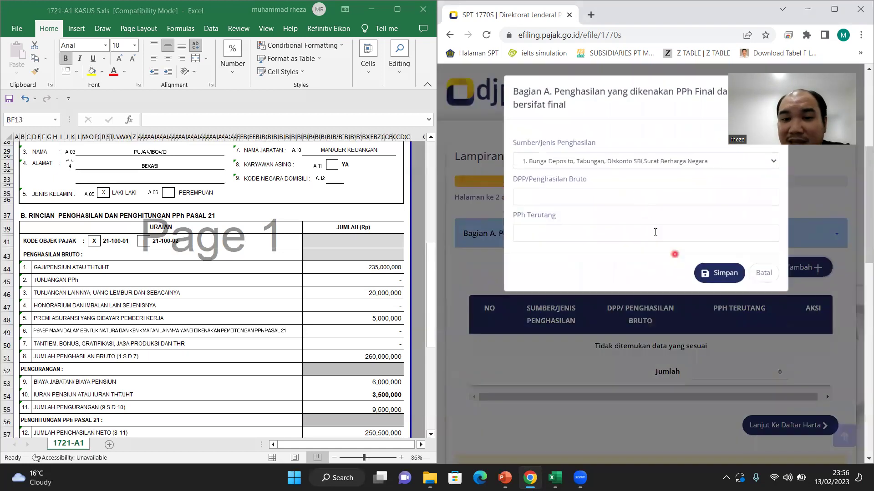
click(612, 161)
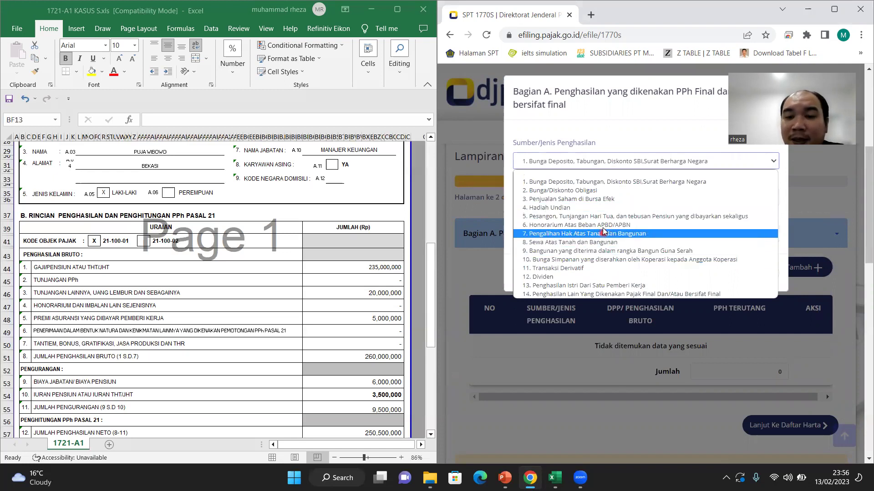
click(598, 183)
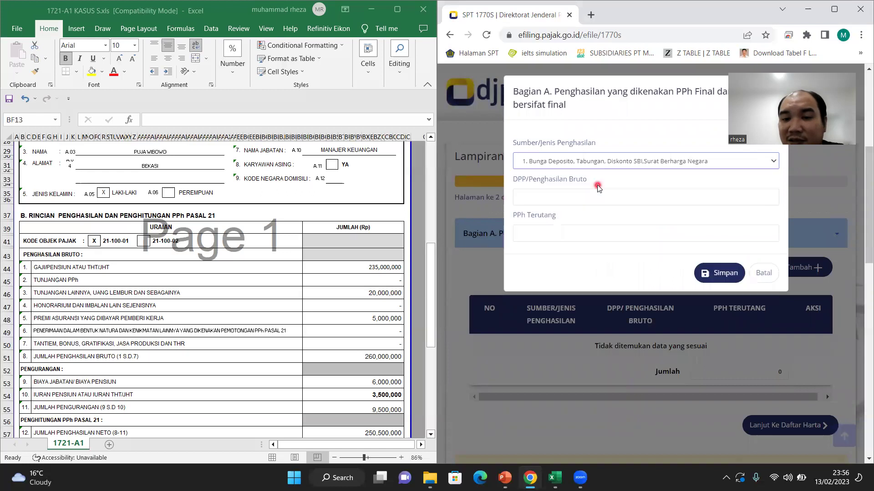
click(595, 198)
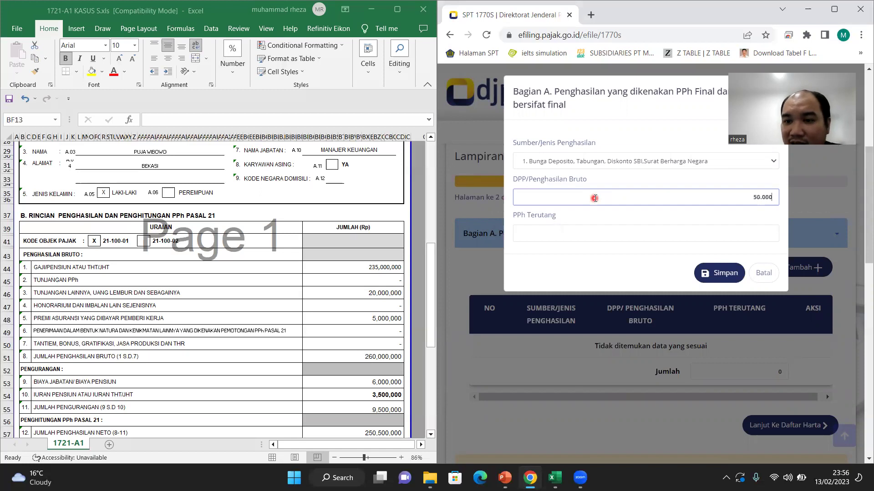
click(605, 235)
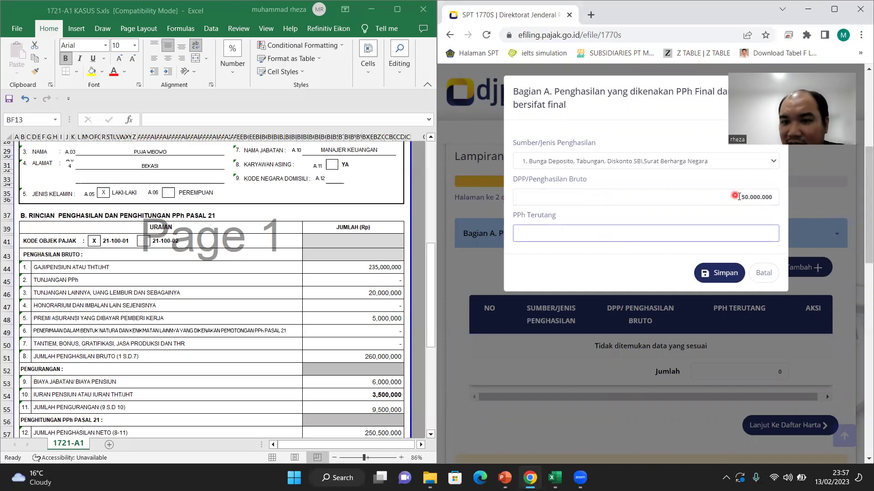
Step: Set the source to Pengalihan Hak Atas Tanah dan Bangunan, PPh 1.250.000, and save
click(734, 196)
click(707, 161)
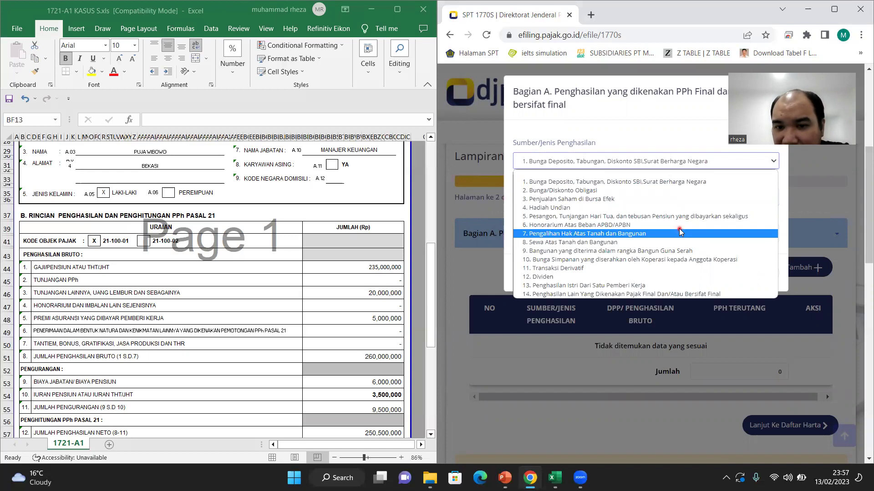
click(679, 243)
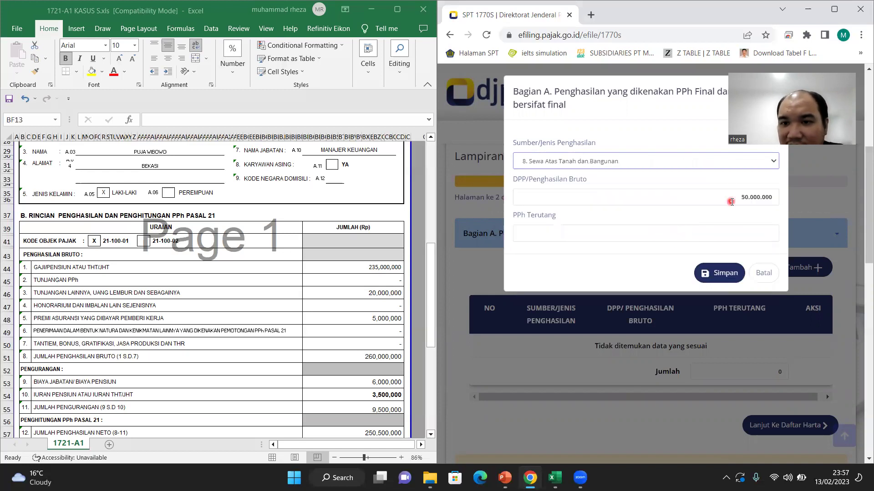
click(732, 165)
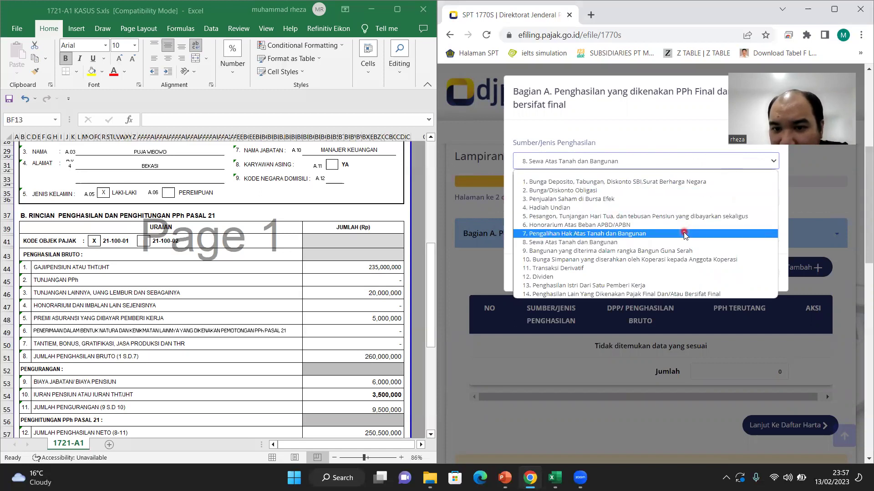
click(684, 235)
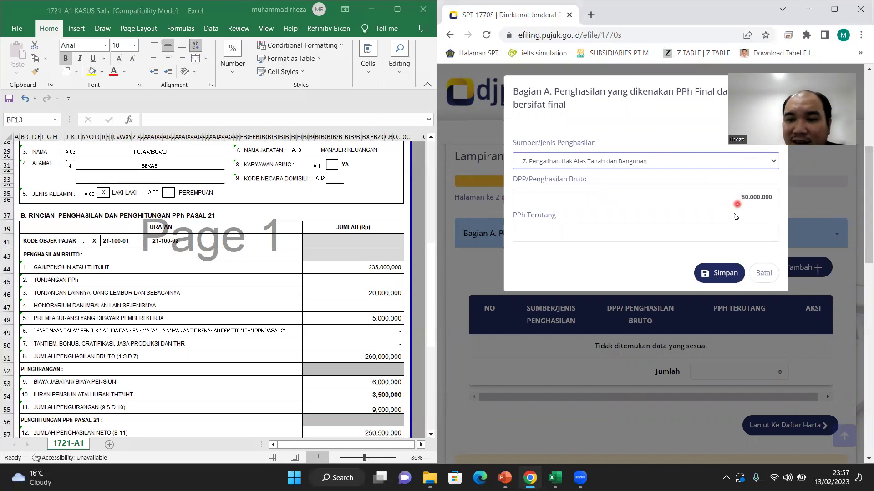
click(741, 231)
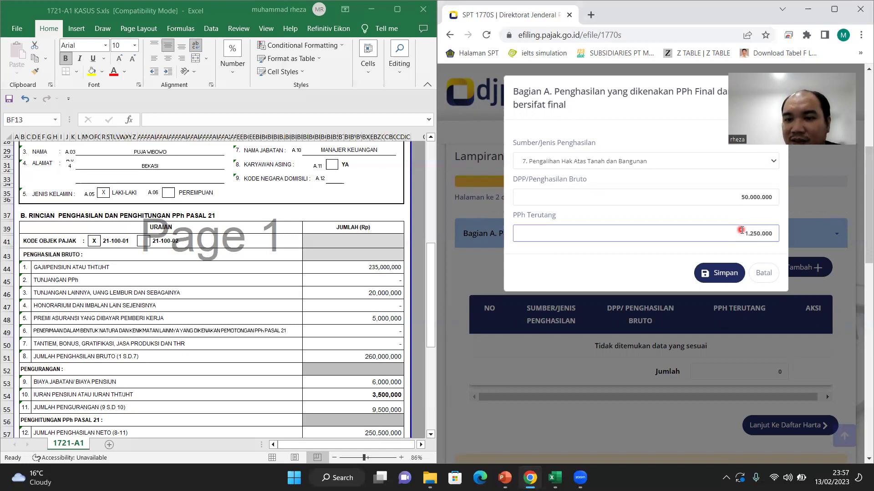
click(726, 275)
scroll(724, 283, down, 2)
scroll(724, 283, down, 1)
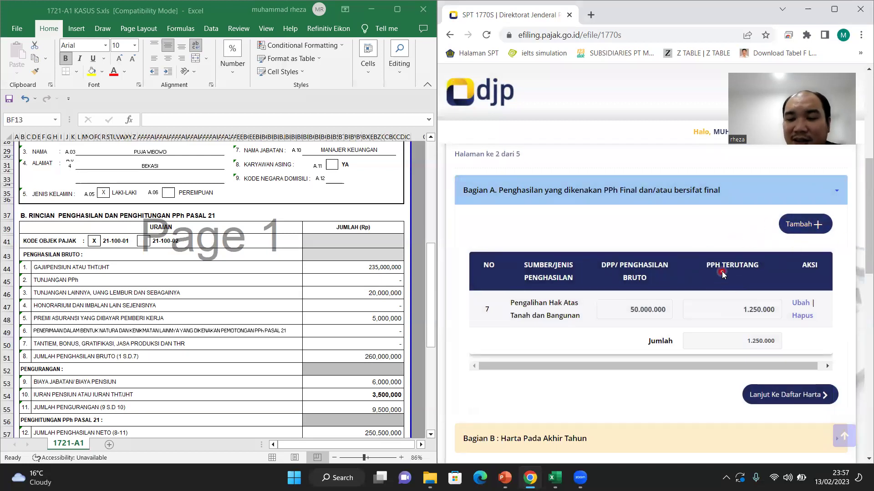
scroll(722, 273, down, 2)
Step: In the asset list, start a 011-Uang Tunai entry named 'uang tunai'
click(754, 313)
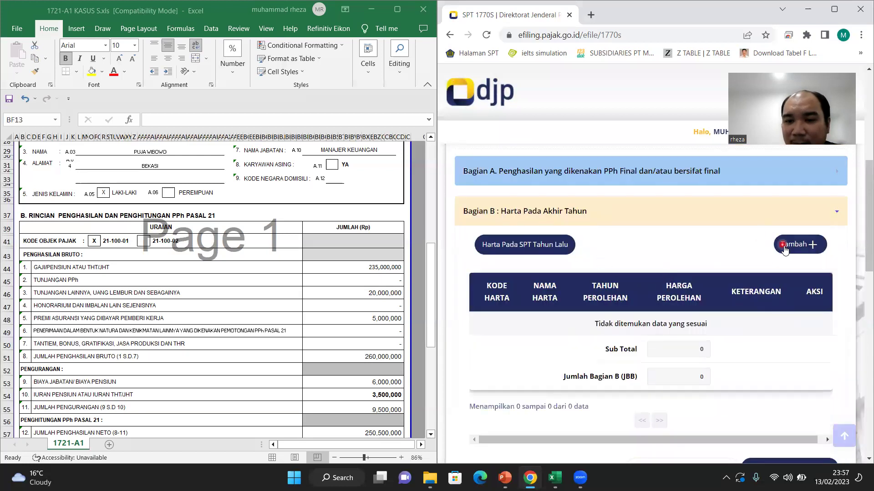
click(793, 249)
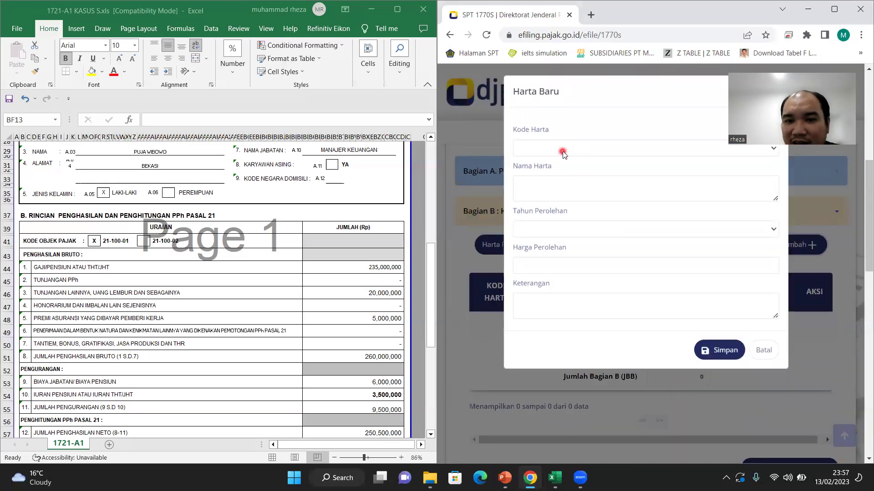
click(566, 150)
click(541, 178)
click(566, 189)
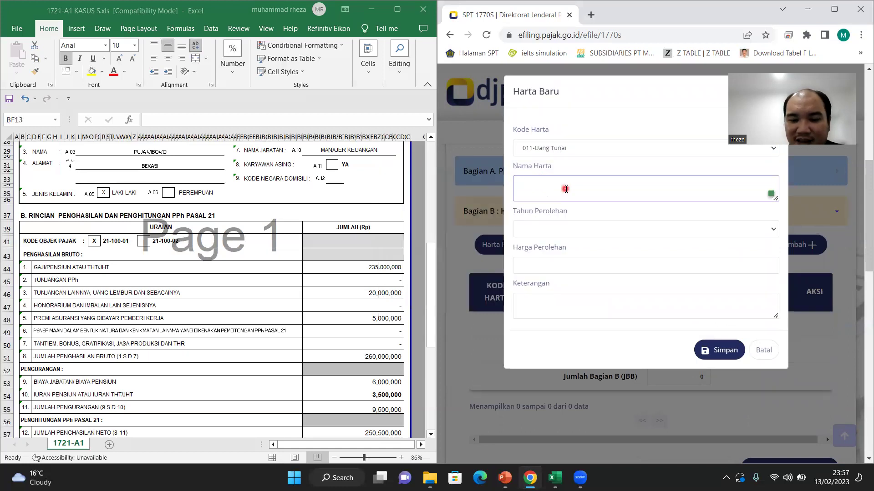
text(uang tun)
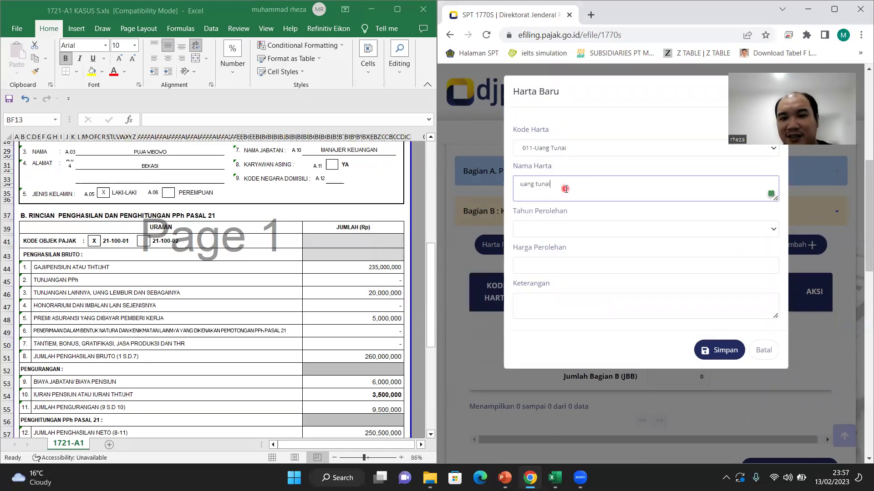
text(ai)
key(Tab)
Step: Enter year 2022 and cost 100000000; the save is rejected as incomplete
click(576, 225)
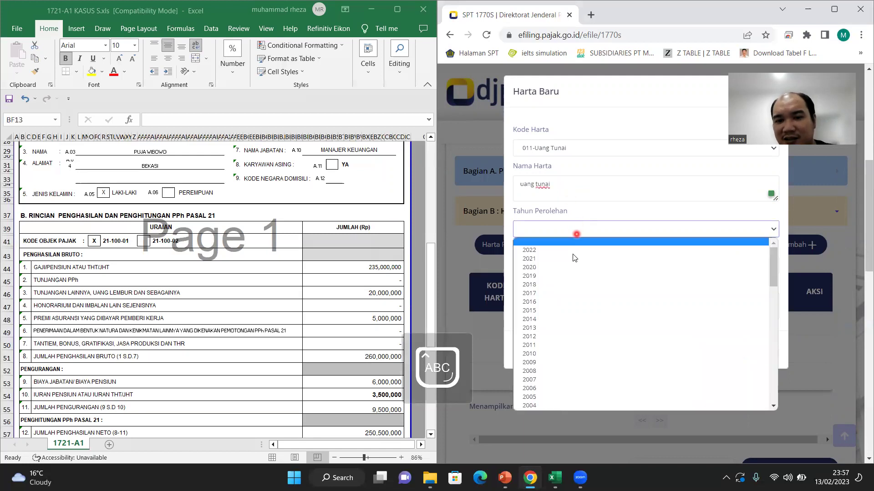
click(571, 249)
click(559, 263)
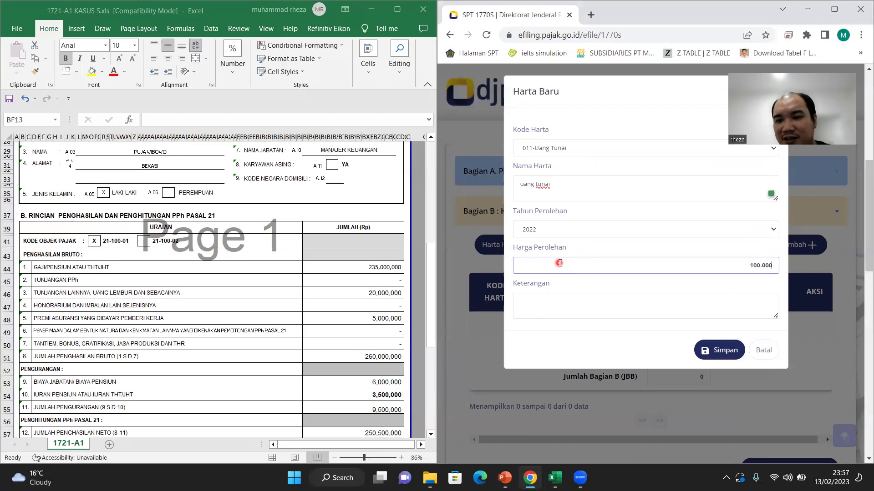
text(100000000)
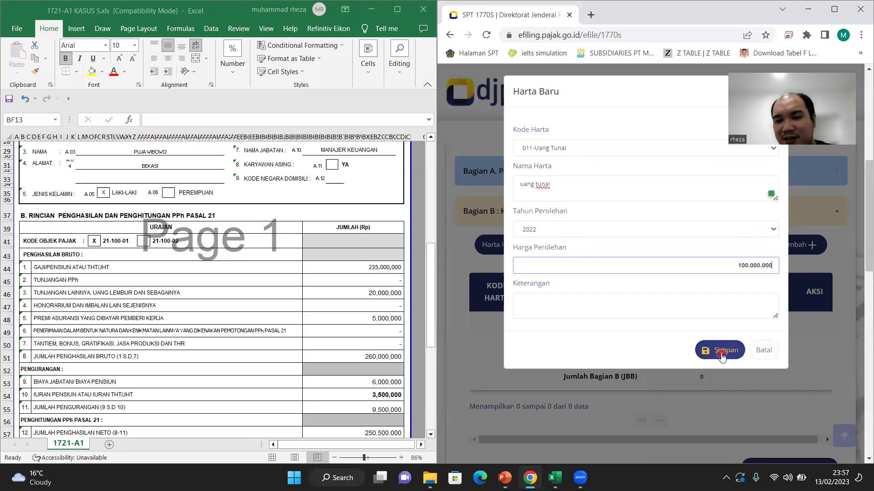
click(721, 351)
click(664, 291)
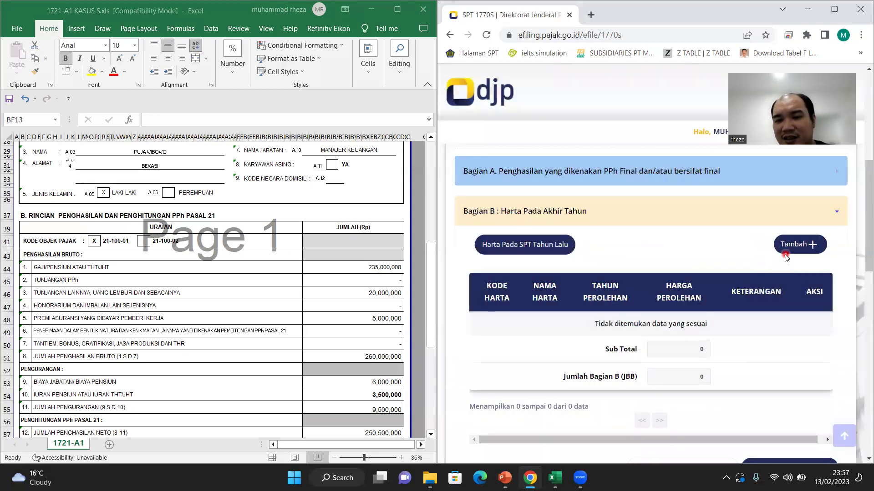
scroll(738, 296, down, 1)
Step: Restart the new-asset form with asset code 011-Uang Tunai
click(797, 186)
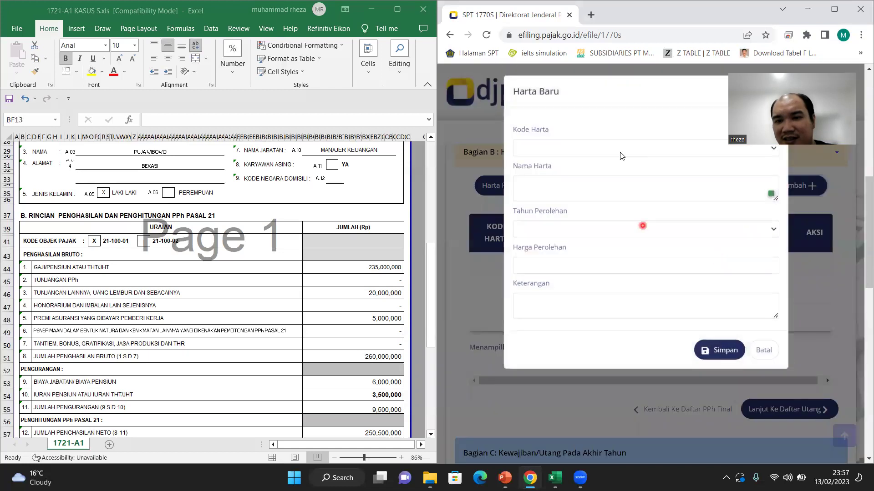
click(611, 149)
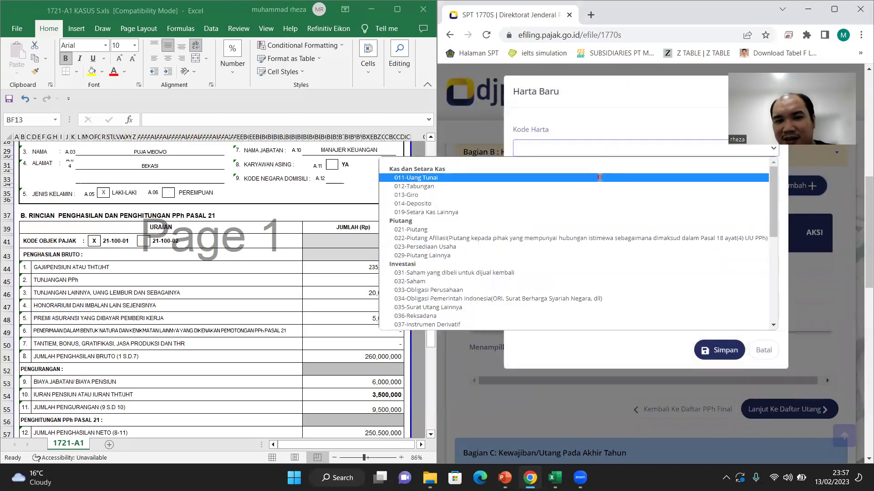
click(599, 178)
click(593, 192)
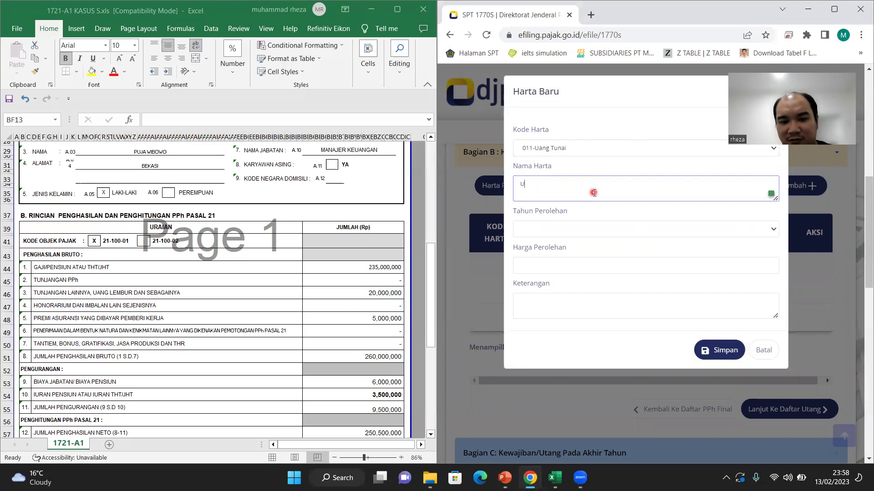
key(Tab)
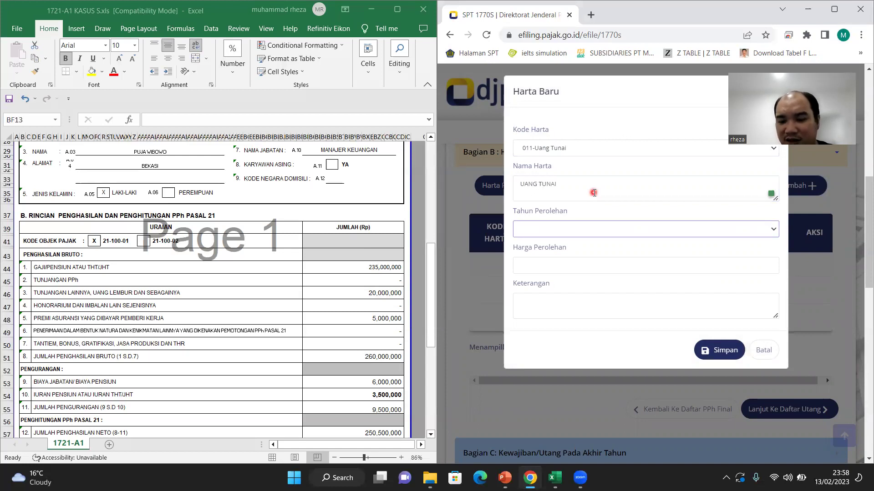
Step: Enter year 2022, value 100.000.000 and description 'UANG TUNAI', then save
key(Down)
click(600, 272)
text(100.000.00)
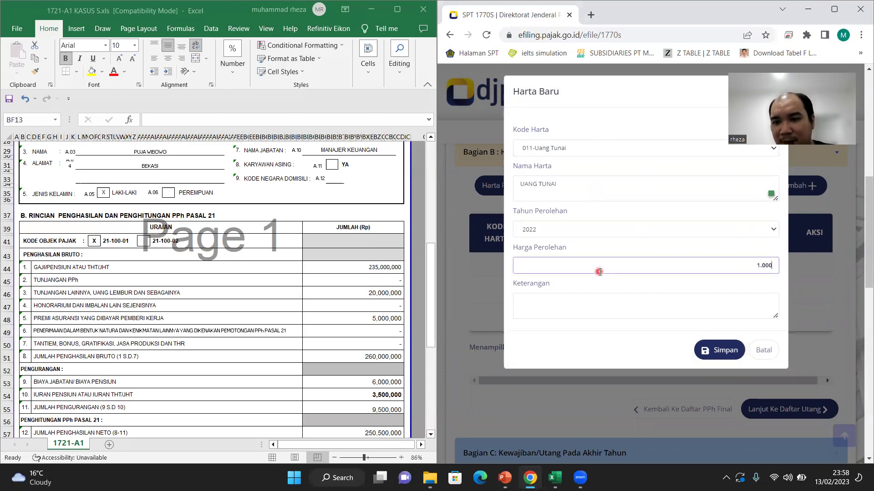
text(0)
click(610, 304)
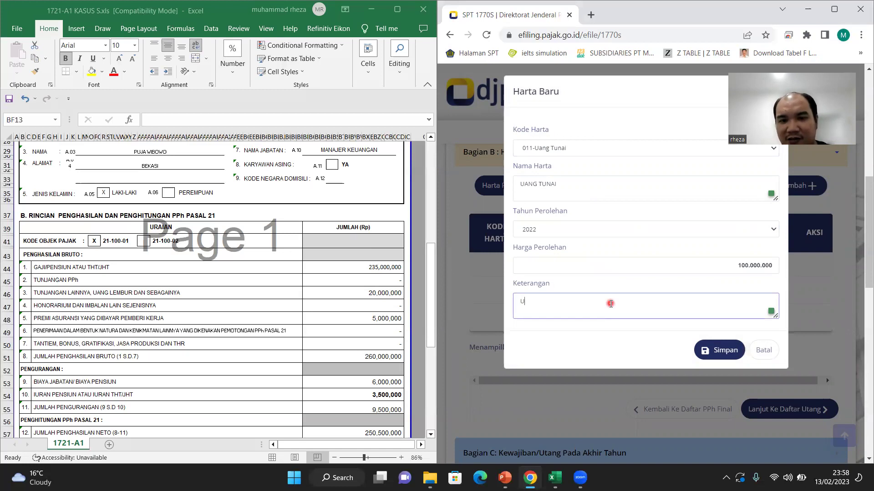
text(UANG TUNAI)
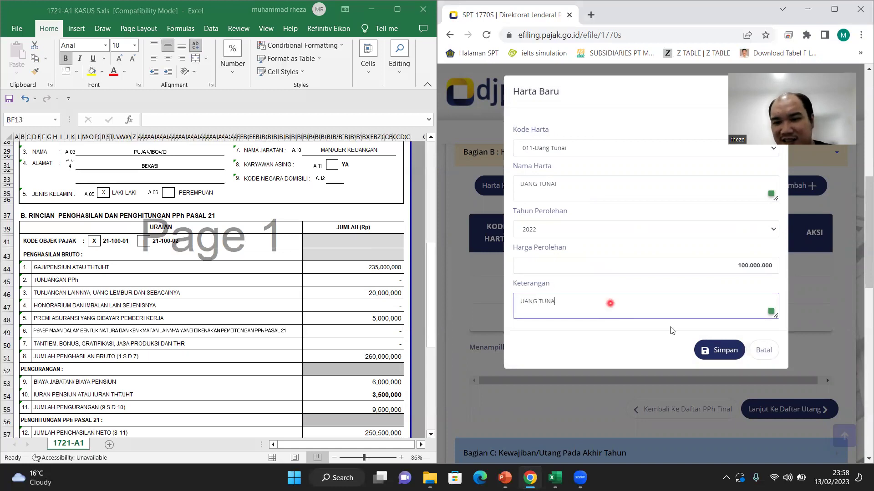
click(720, 350)
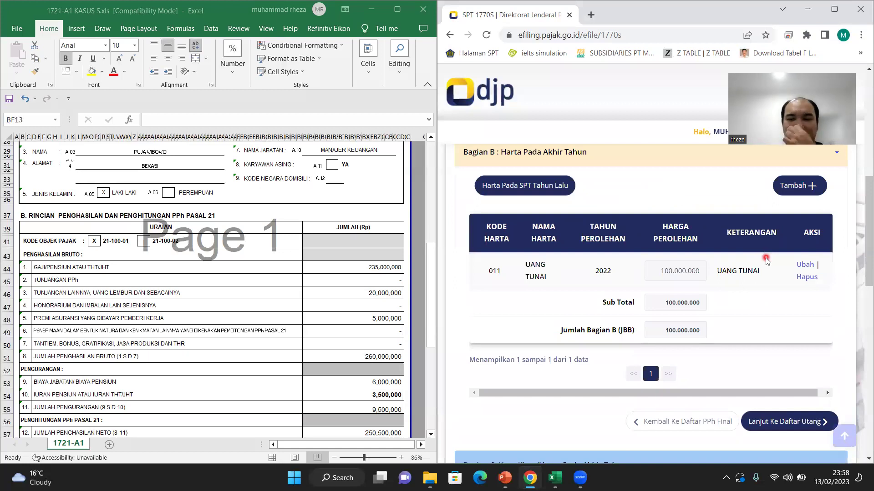
Step: Start a 012-Tabungan asset named 'TABUNGAN BANK BCA'
click(802, 189)
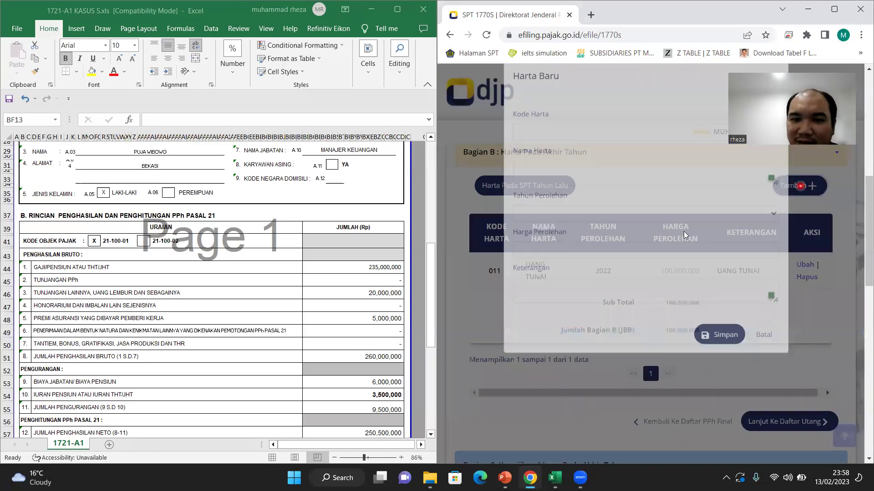
click(763, 355)
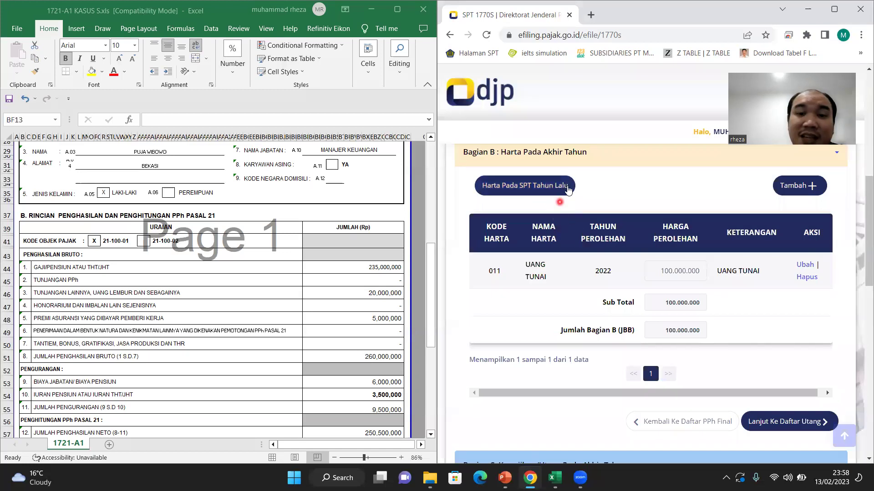
click(801, 189)
click(610, 153)
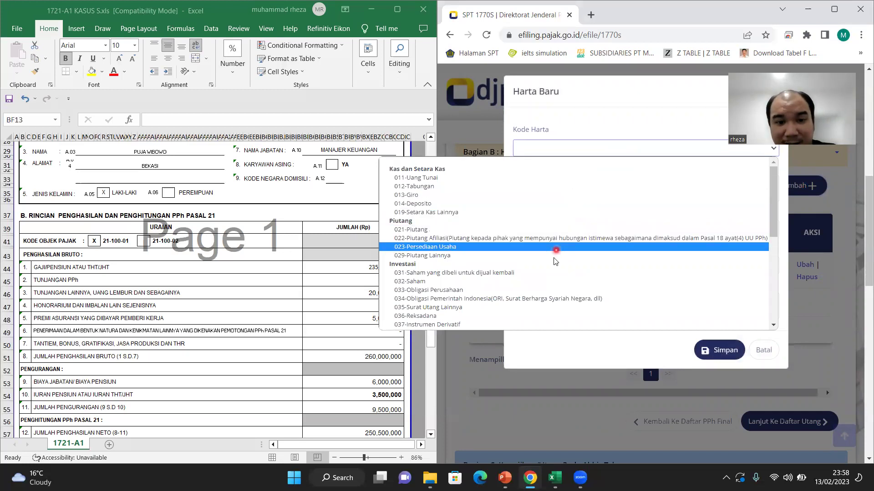
click(544, 188)
click(575, 190)
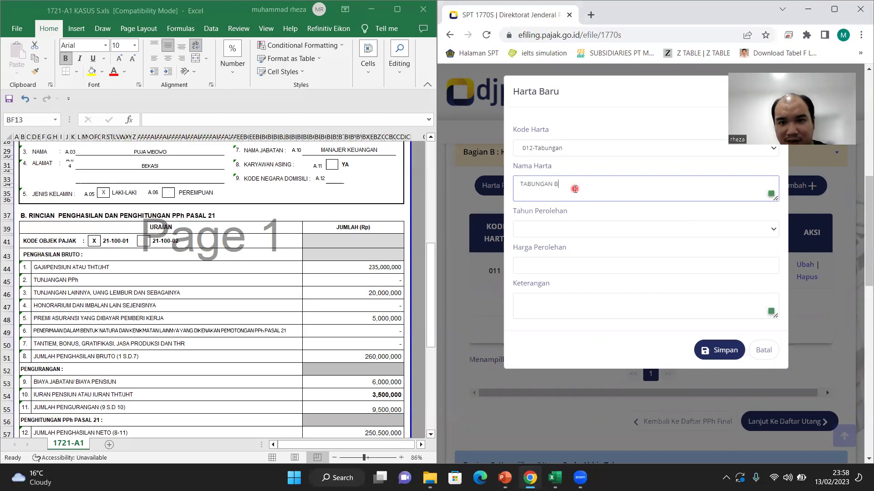
text(TABUNGAN BANK BCA)
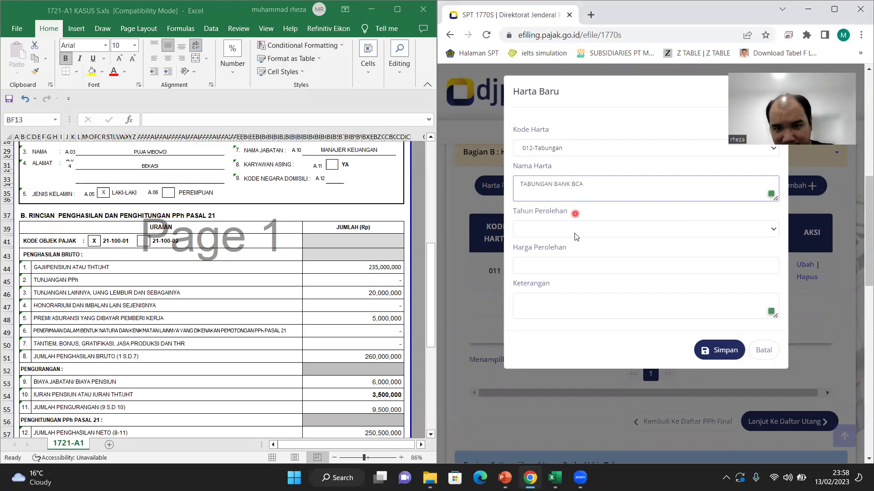
Step: Set acquisition year 2022, value 100.000.000 and the account-number note, then save
click(574, 229)
click(572, 253)
click(571, 263)
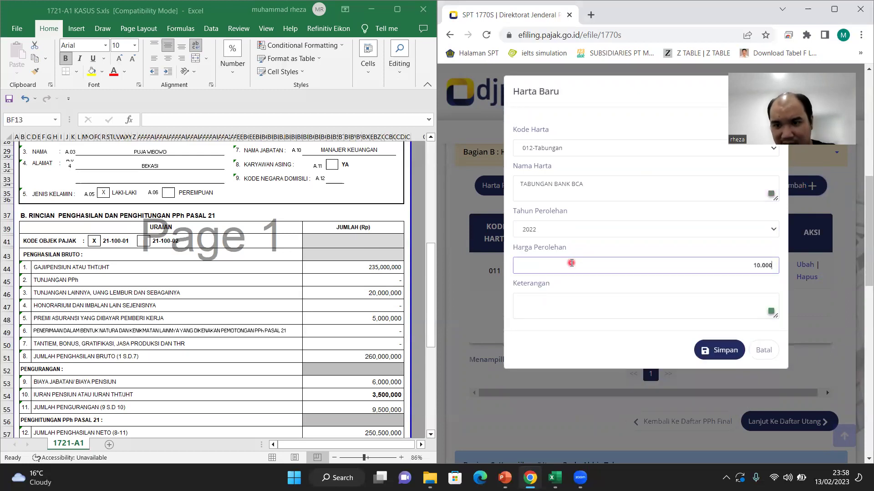
key(Tab)
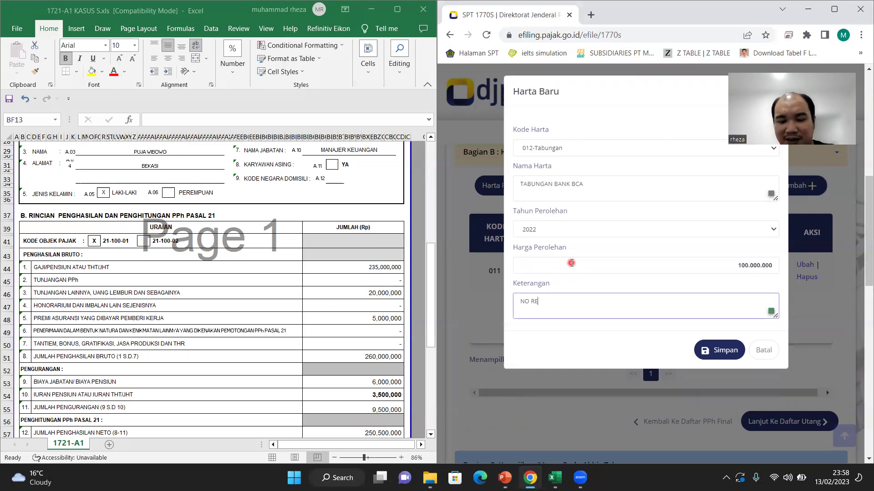
text(NO REK: XXXXX)
click(711, 350)
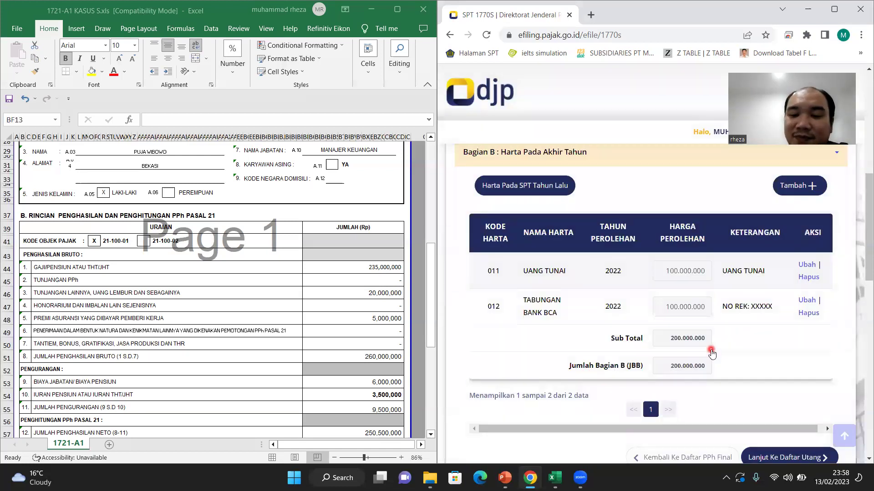
scroll(711, 350, down, 3)
scroll(713, 352, down, 2)
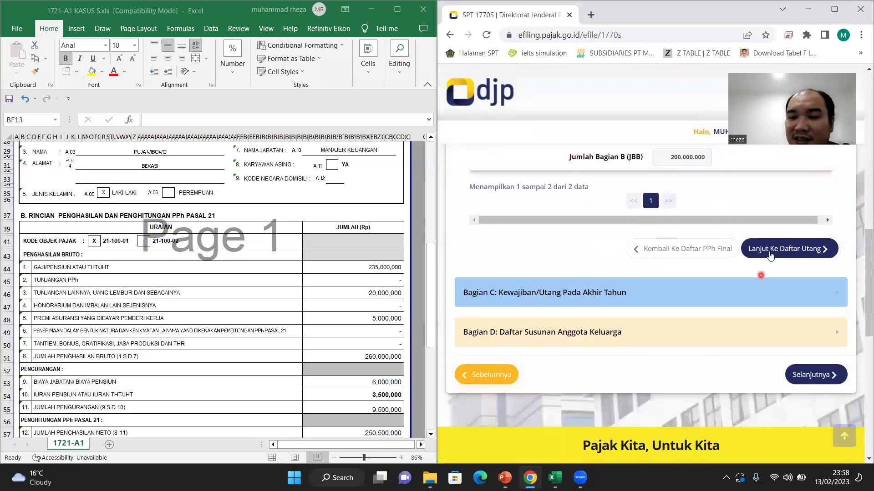
Step: In Bagian C, start a code 101 debt from BANK BTN, JAKARTA
click(787, 248)
scroll(717, 240, up, 2)
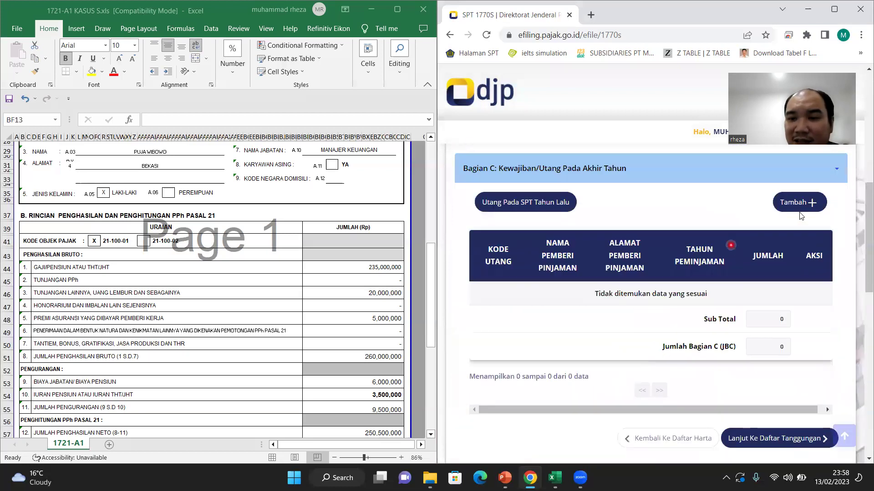
click(803, 201)
click(590, 154)
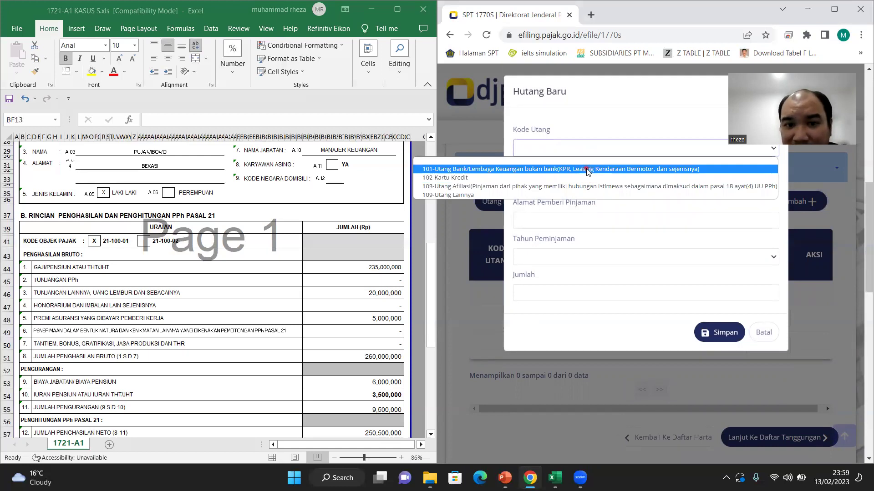
click(585, 170)
click(584, 179)
text(BANK BTN)
key(Tab)
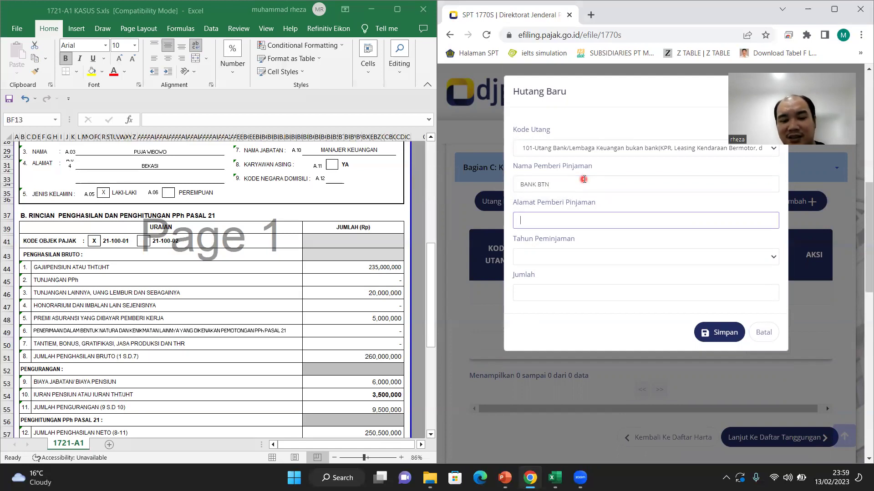
text(JAKARTA)
Step: Set loan year 2018, enter the loan amount, and save the debt
key(Tab)
click(609, 259)
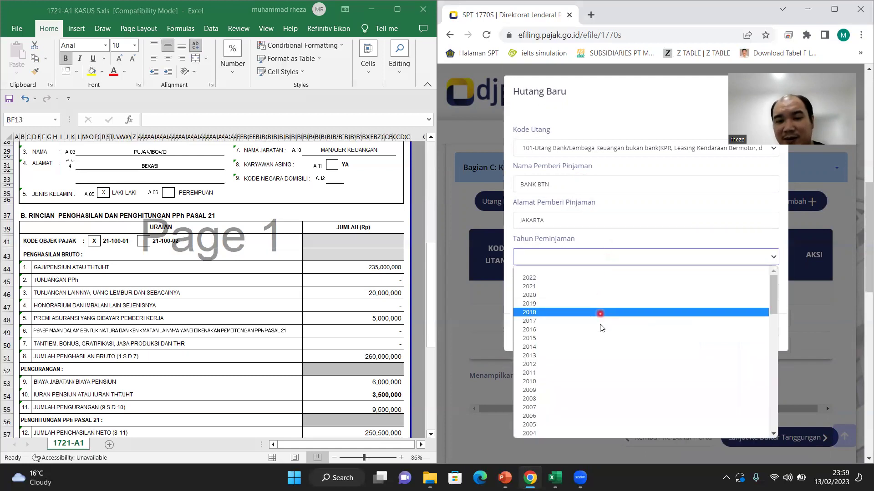
click(594, 313)
click(577, 291)
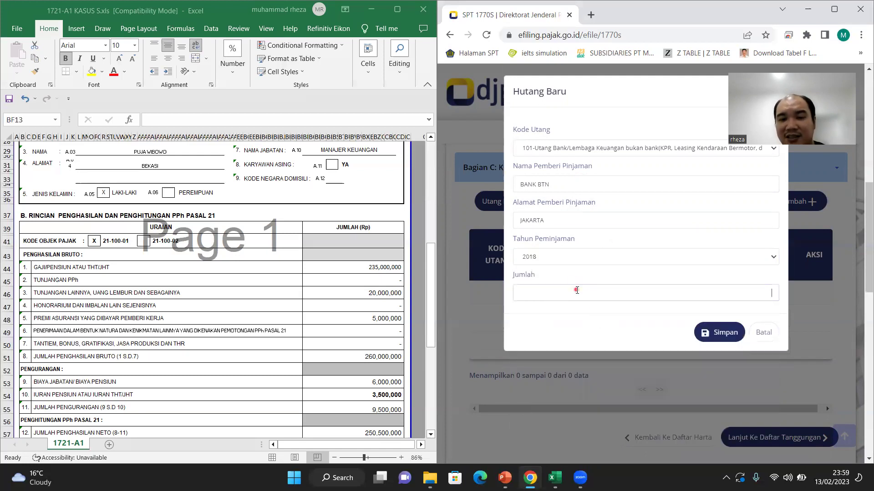
text(20000000)
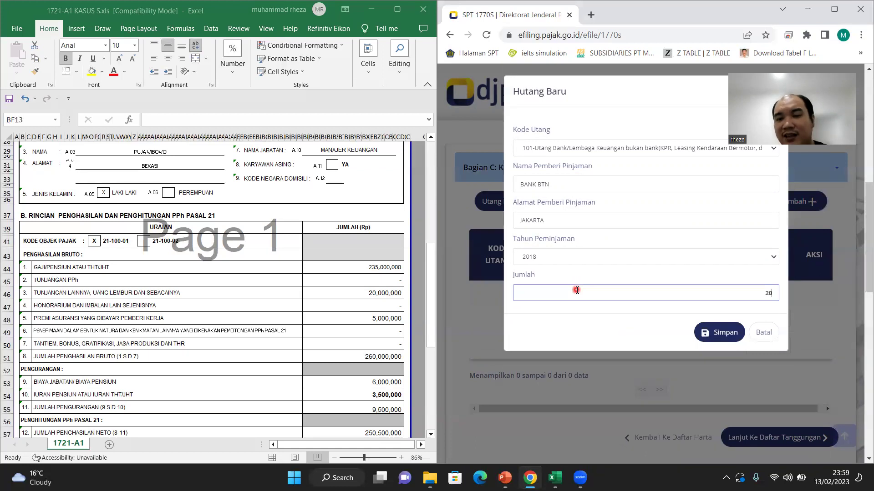
click(719, 332)
Step: Continue to the Bagian D family list
scroll(664, 339, down, 2)
scroll(660, 346, down, 4)
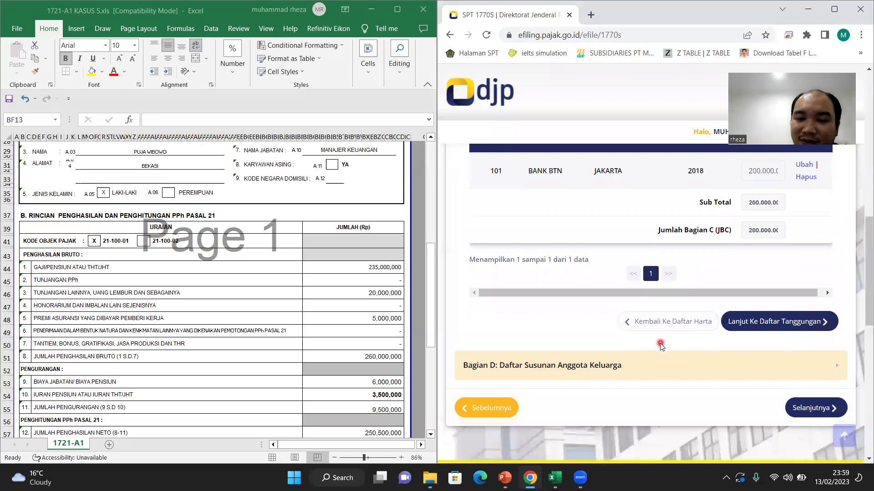
scroll(659, 346, up, 4)
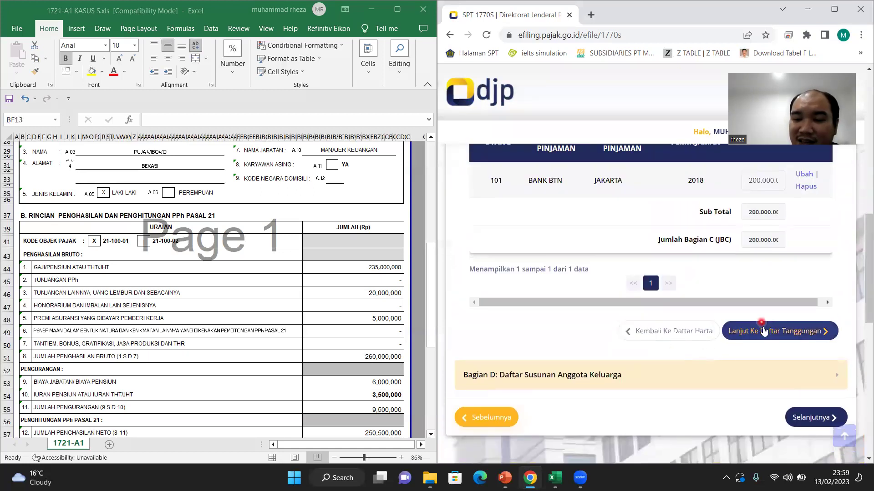
click(761, 327)
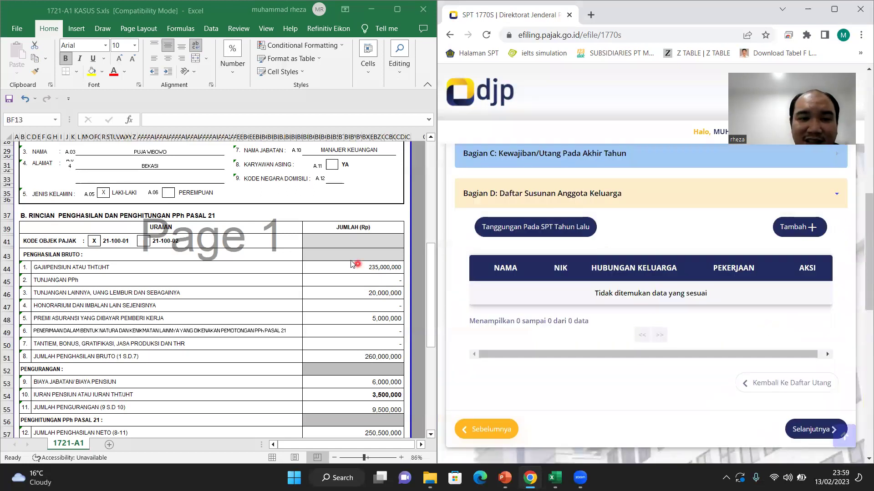
Step: Add the wife (ISTRI, IBU RUMAH TANGGA) with her name and NIK
scroll(260, 225, up, 5)
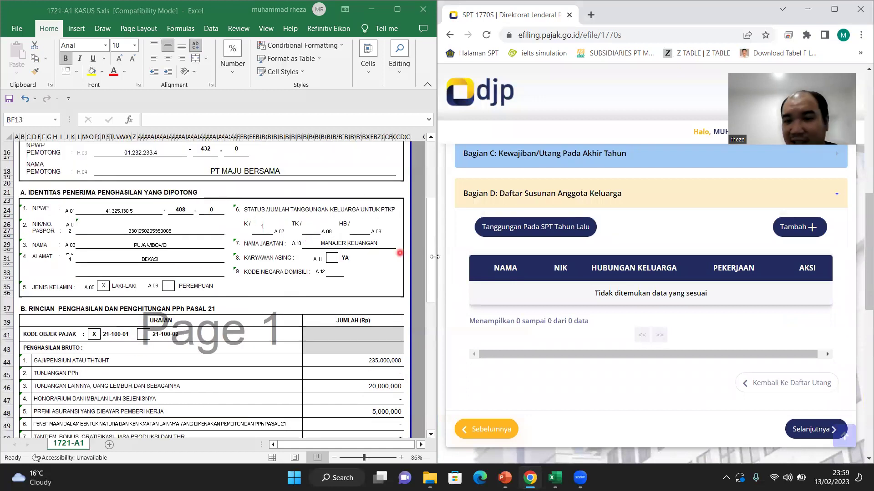
click(800, 227)
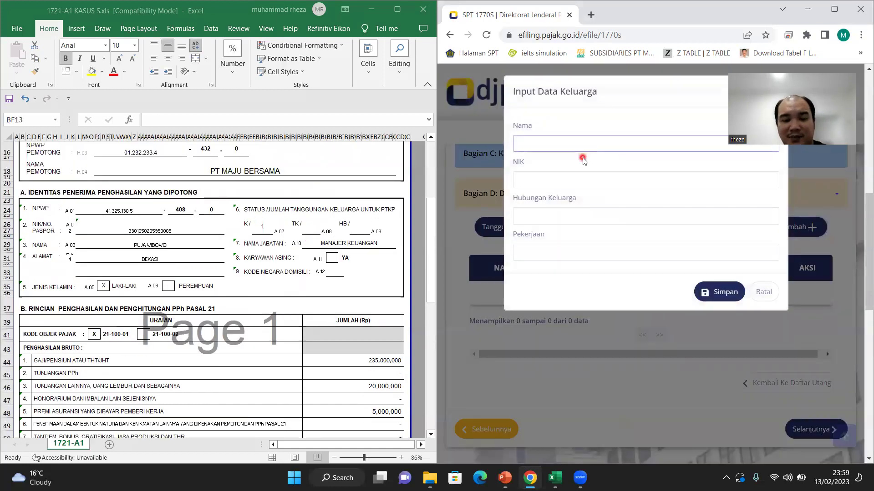
text(TUTI)
key(Tab)
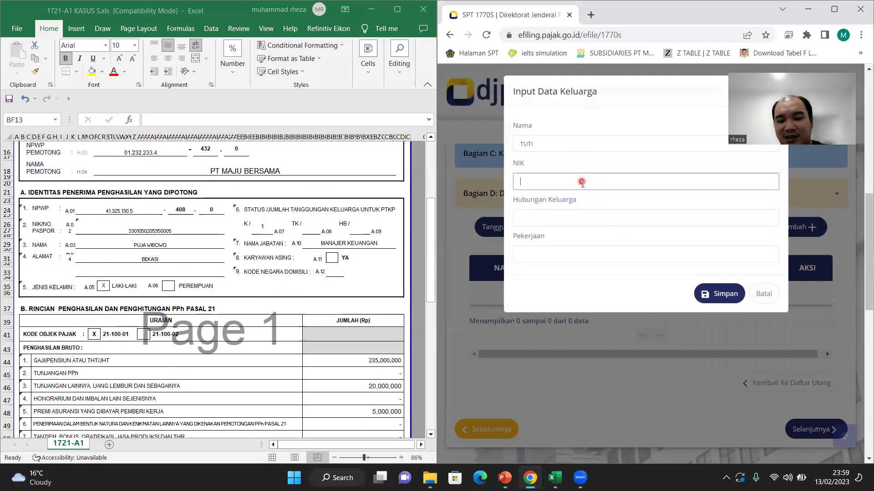
text(323232323232)
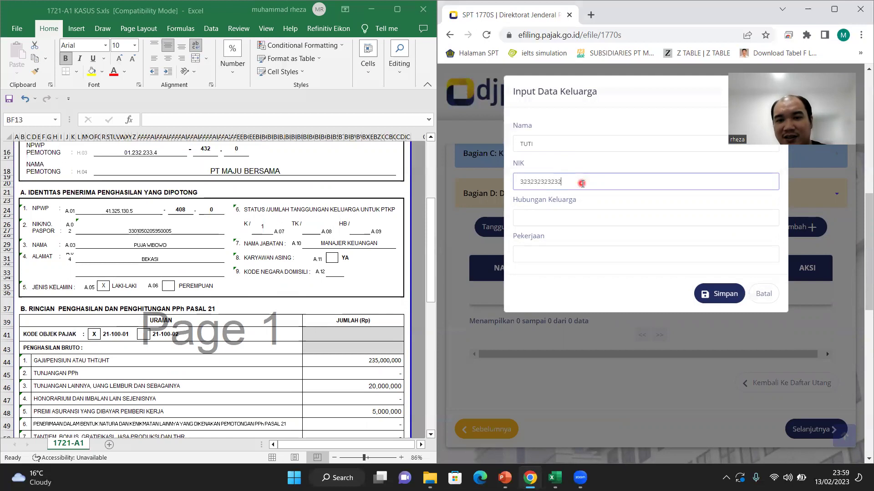
text(32)
key(Tab)
text(ISTRI)
key(Tab)
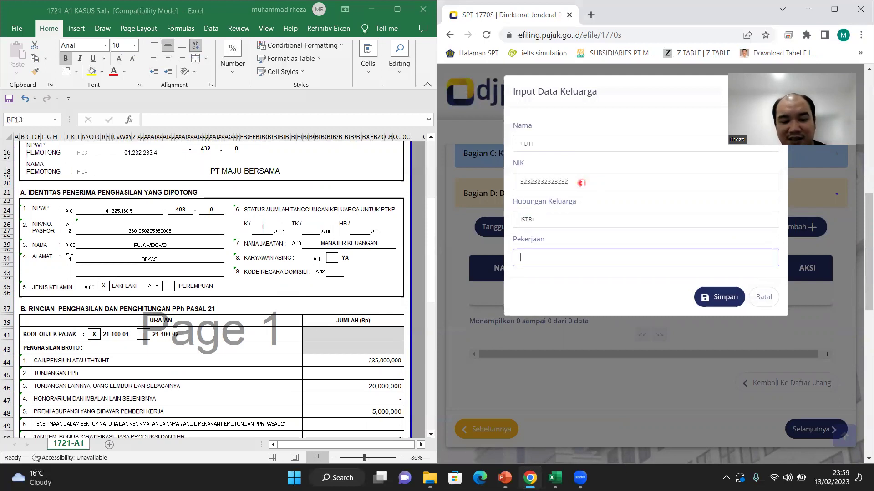
text(IBU RUMAH TANGGA)
click(705, 298)
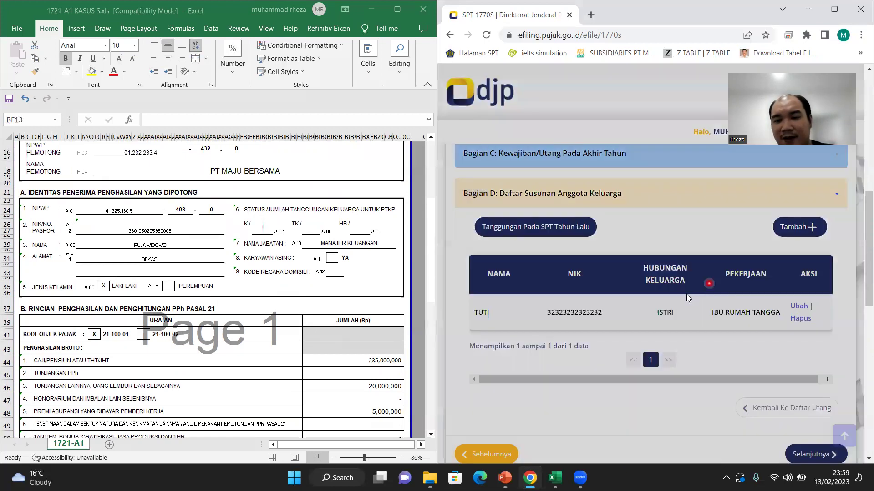
Step: Add the child (ANAK, PELAJAR) with name and NIK, then continue to Lampiran I
click(802, 232)
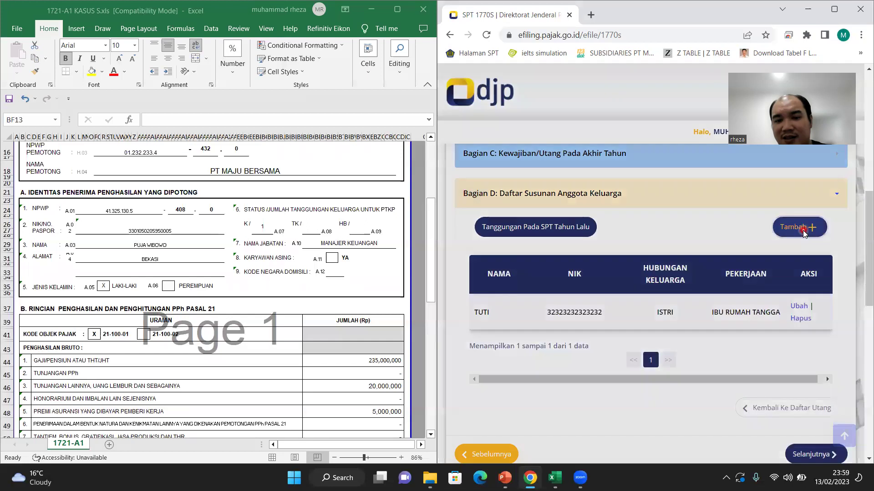
click(557, 143)
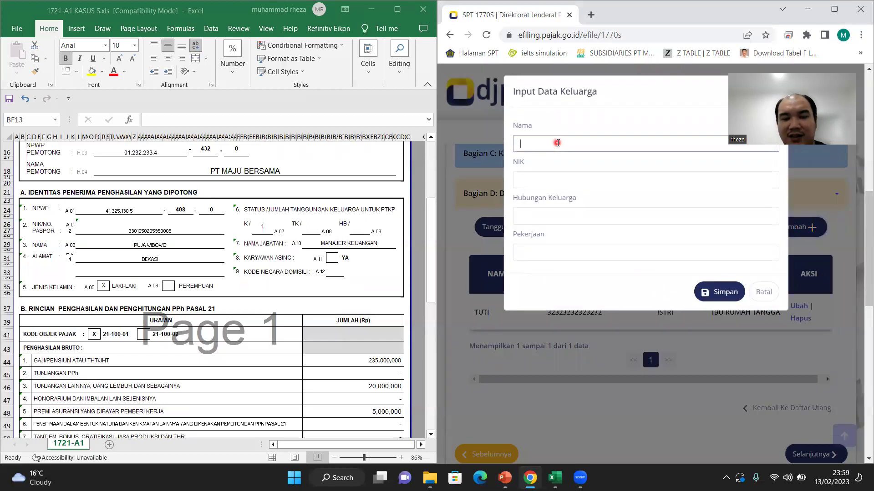
key(Tab)
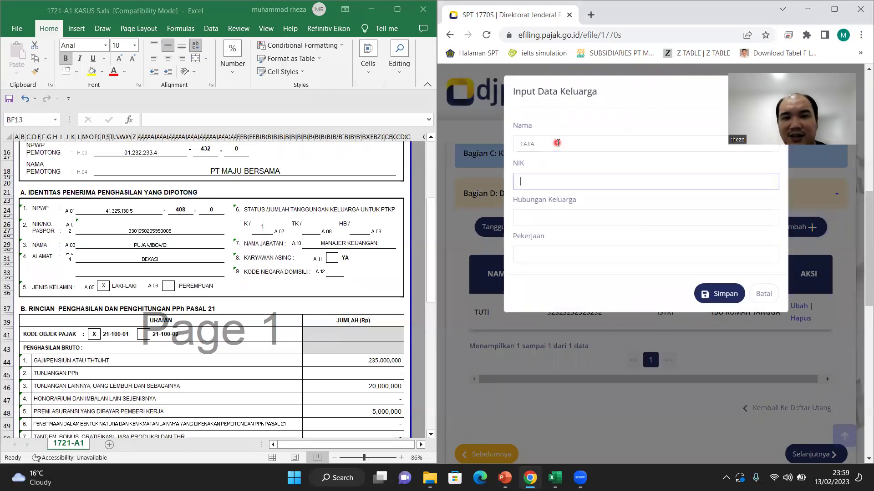
key(Tab)
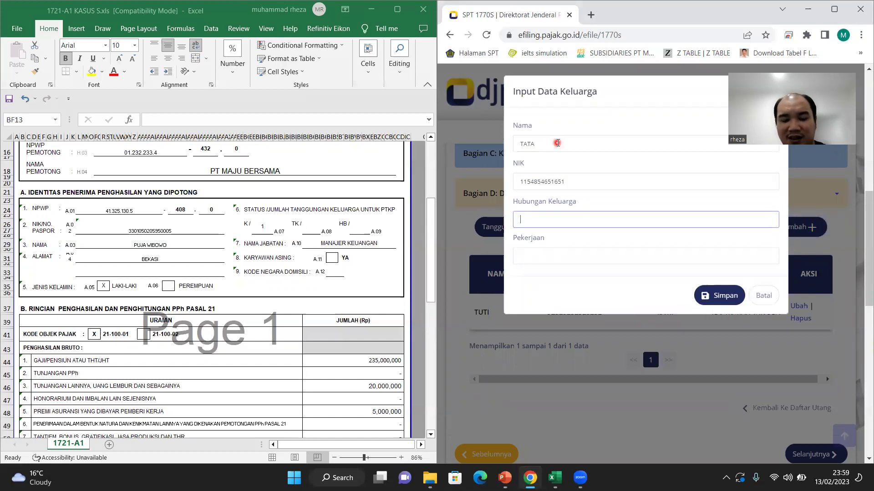
key(Tab)
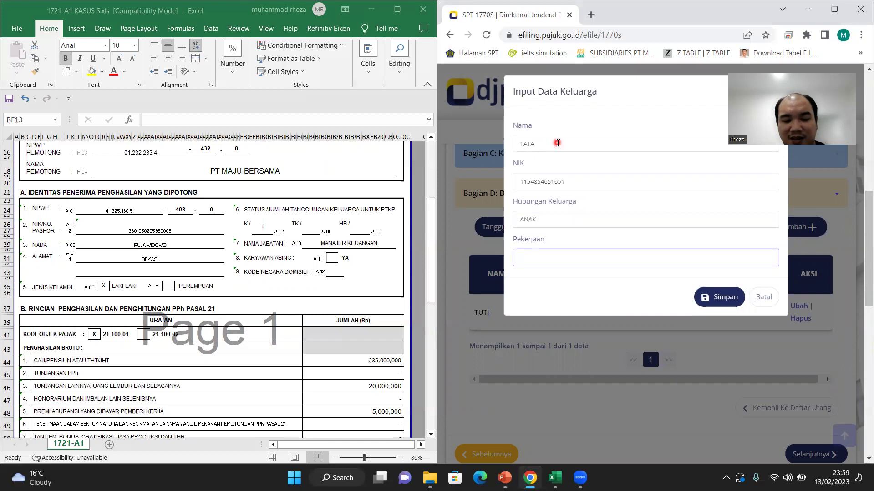
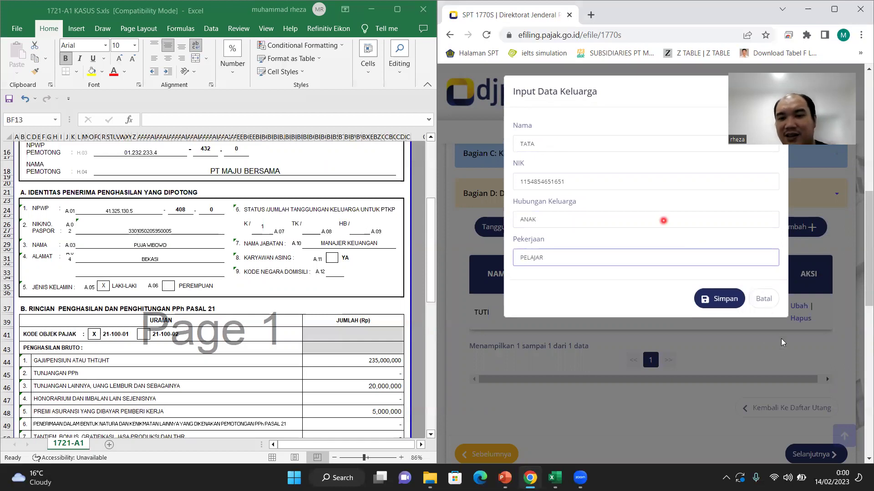
click(720, 299)
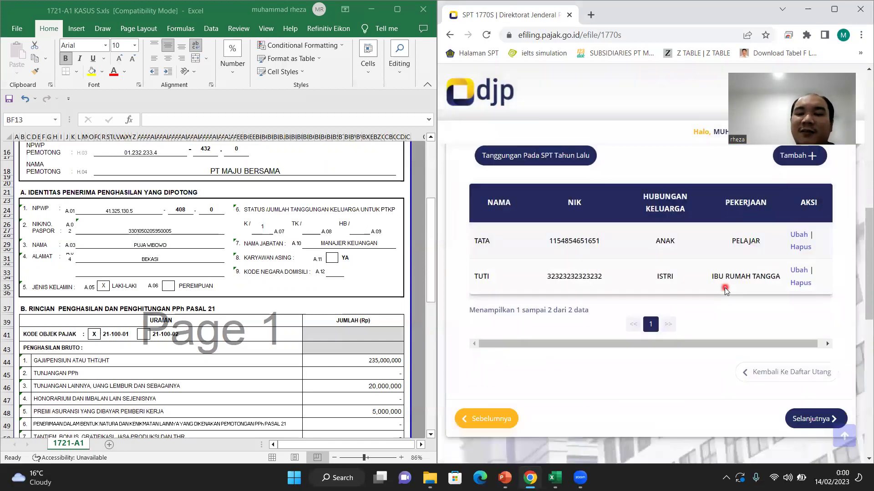
scroll(726, 291, down, 4)
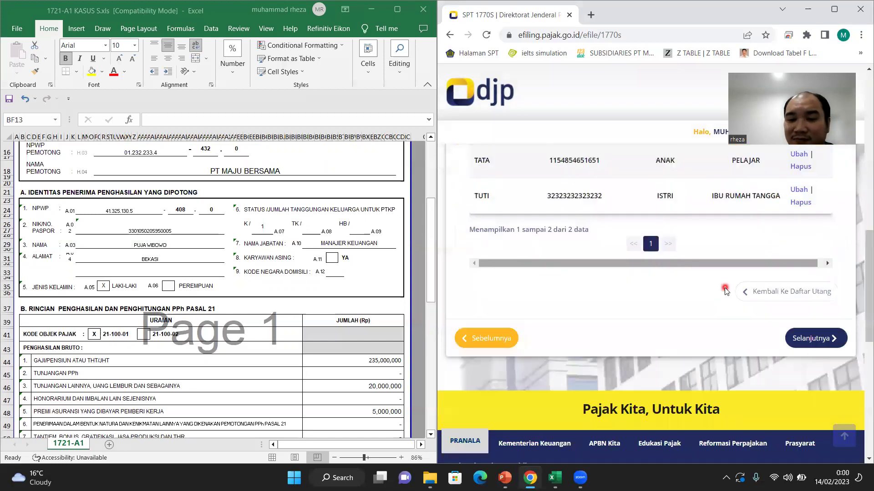
click(802, 332)
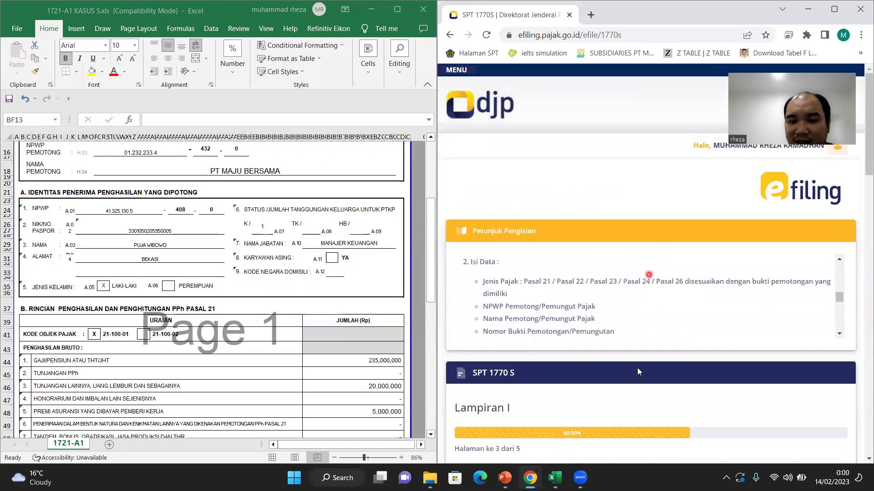
Step: Look over Lampiran I Bagian A rows Bunga to Penghasilan Lain, leaving every amount blank
scroll(639, 372, down, 6)
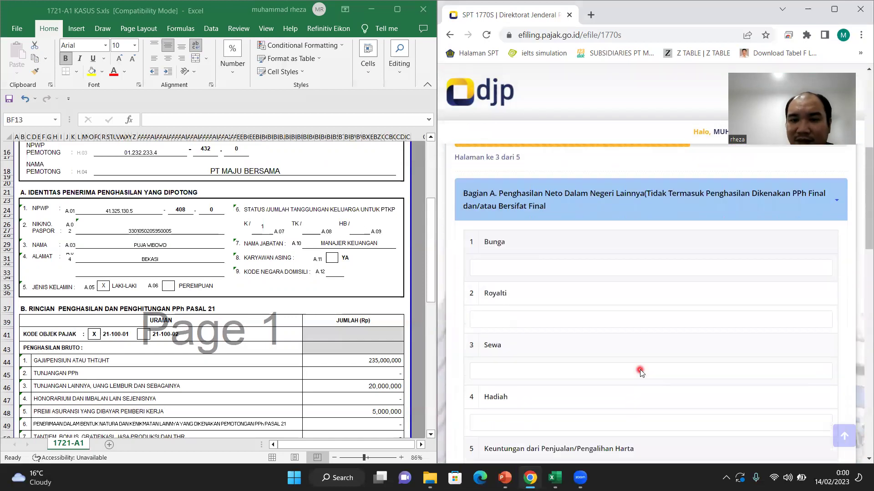
scroll(640, 372, up, 2)
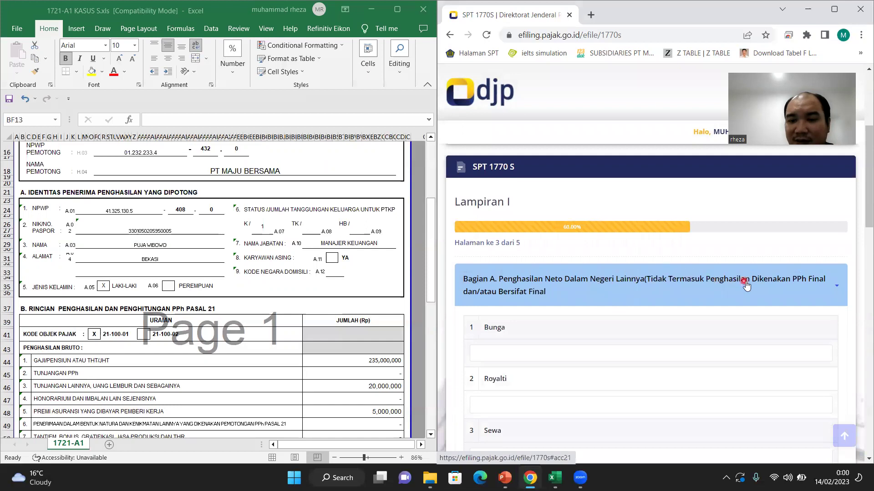
scroll(744, 293, down, 1)
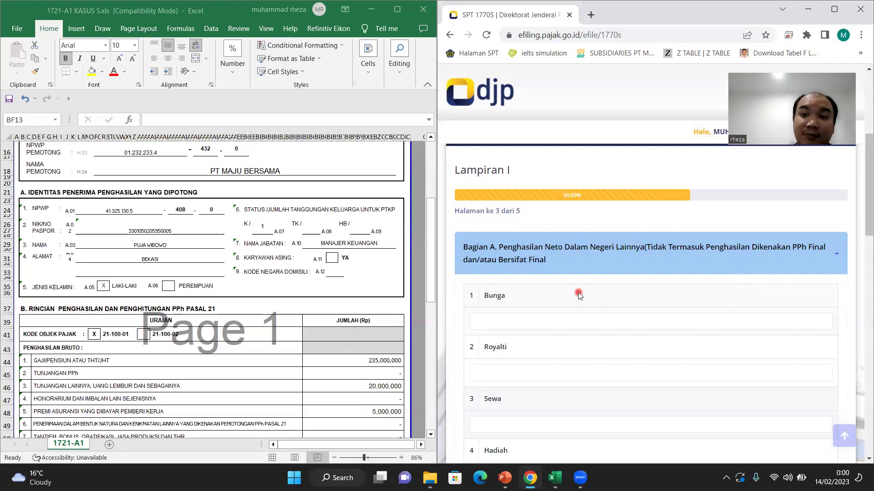
scroll(579, 294, down, 3)
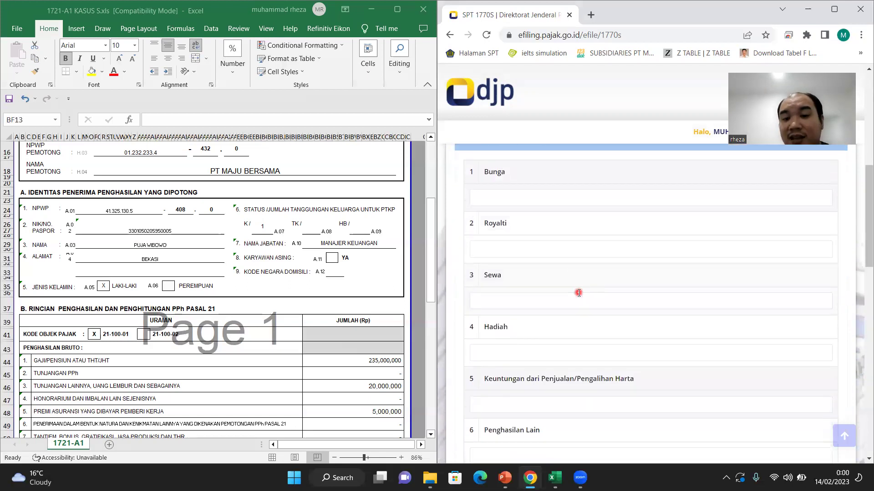
scroll(598, 292, down, 2)
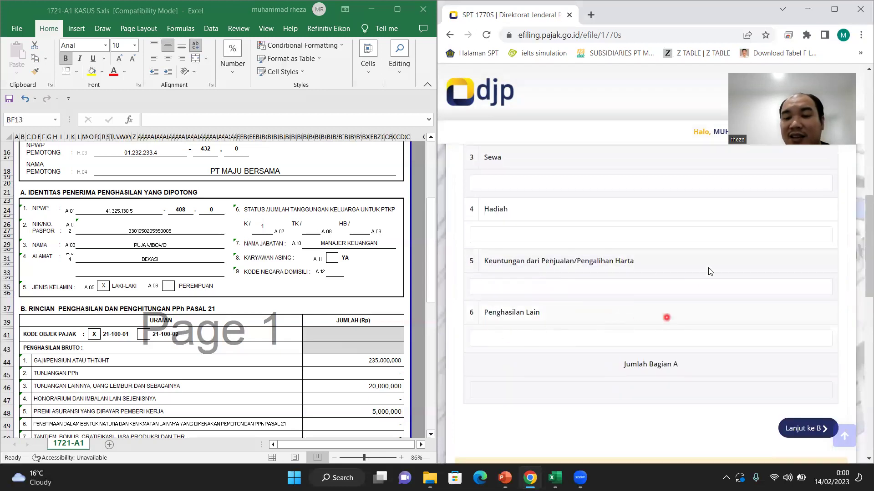
scroll(605, 169, up, 3)
scroll(605, 172, up, 1)
scroll(605, 172, down, 2)
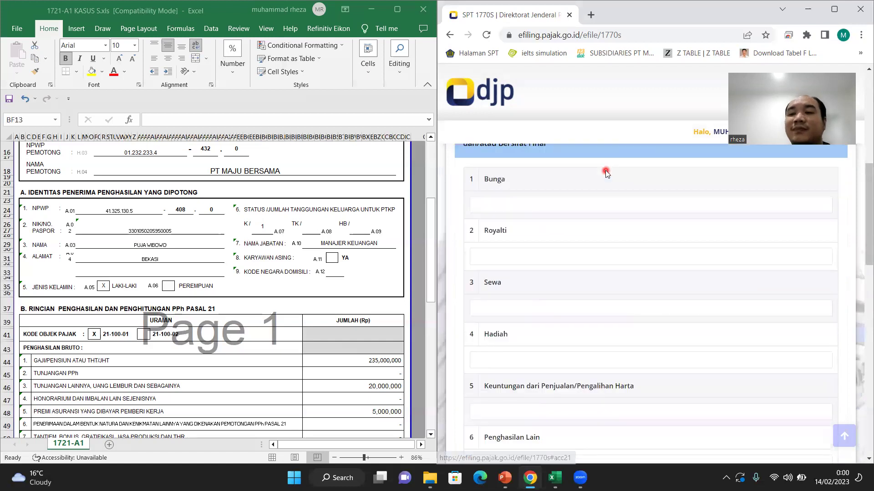
scroll(605, 172, down, 3)
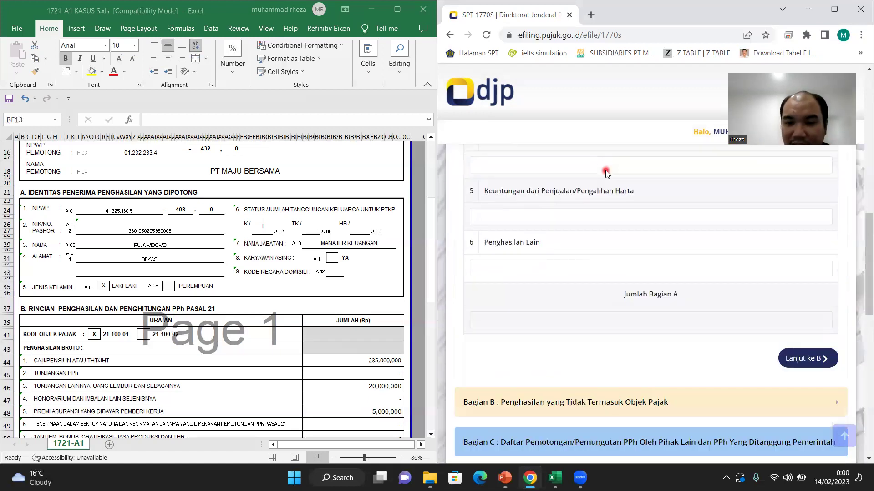
scroll(728, 296, down, 2)
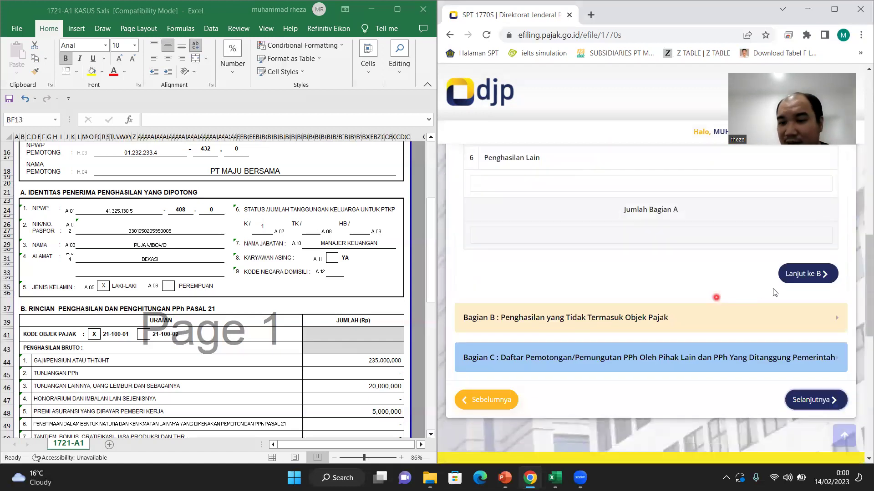
Step: Enter 20.000.000 as the Beasiswa amount in Bagian B
click(808, 275)
scroll(806, 277, down, 2)
scroll(805, 277, up, 3)
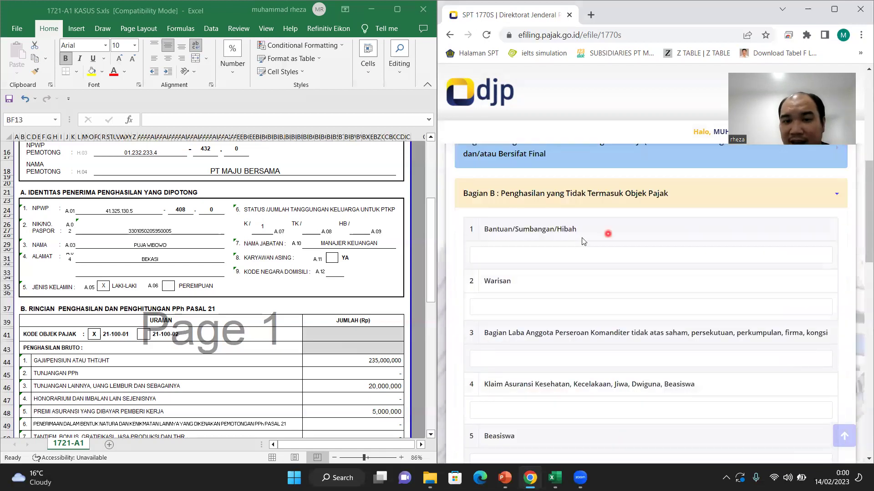
scroll(646, 283, down, 1)
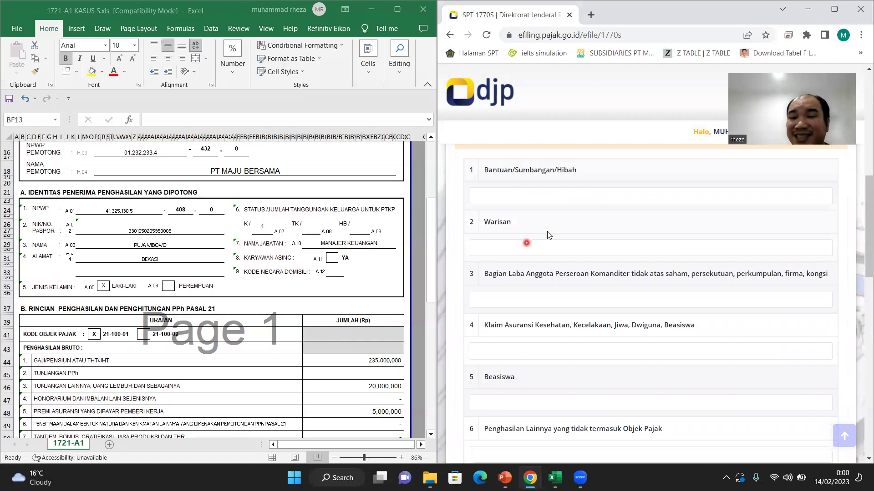
scroll(528, 241, down, 1)
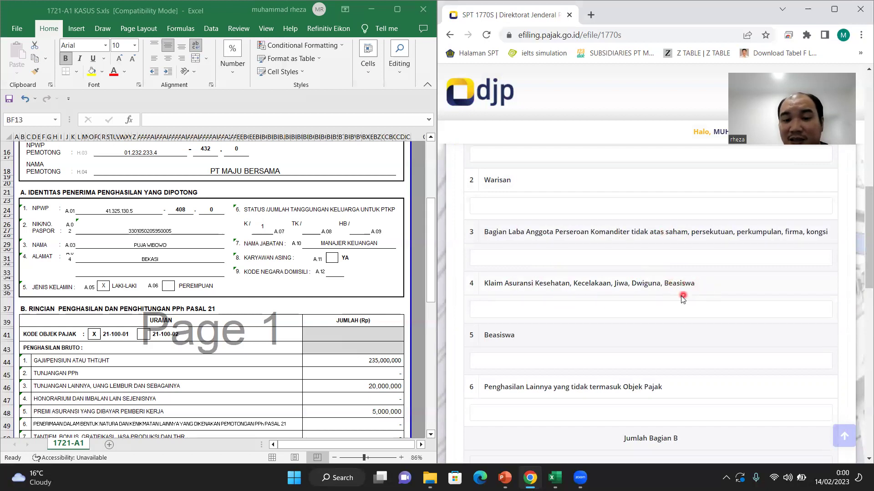
scroll(578, 323, down, 1)
scroll(564, 346, down, 1)
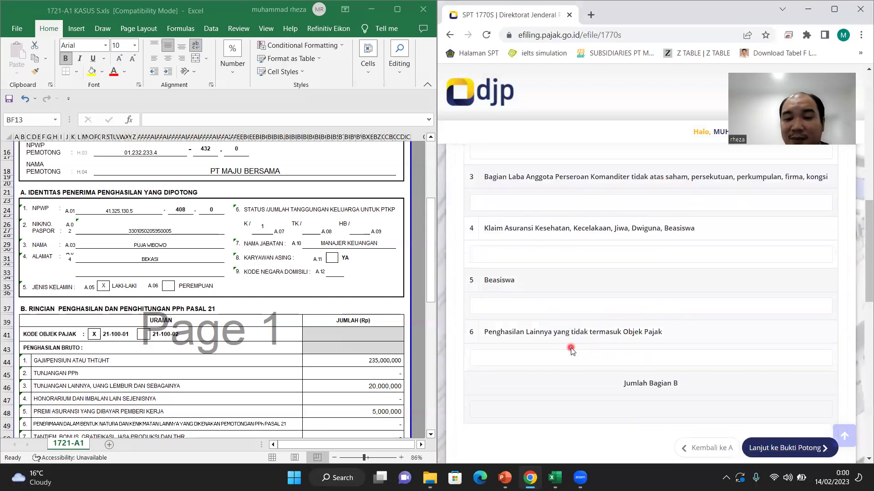
click(533, 272)
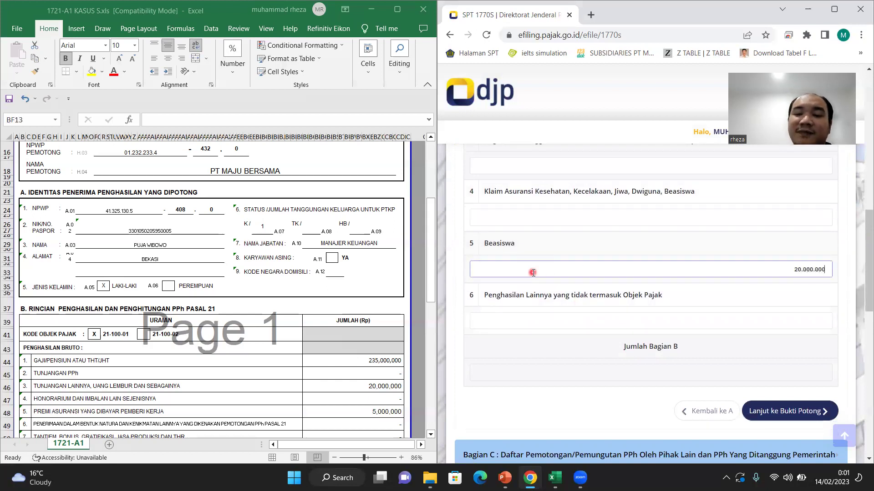
Step: Continue to the empty Bagian C list of withholding slips
scroll(731, 345, up, 2)
scroll(729, 344, down, 3)
click(749, 359)
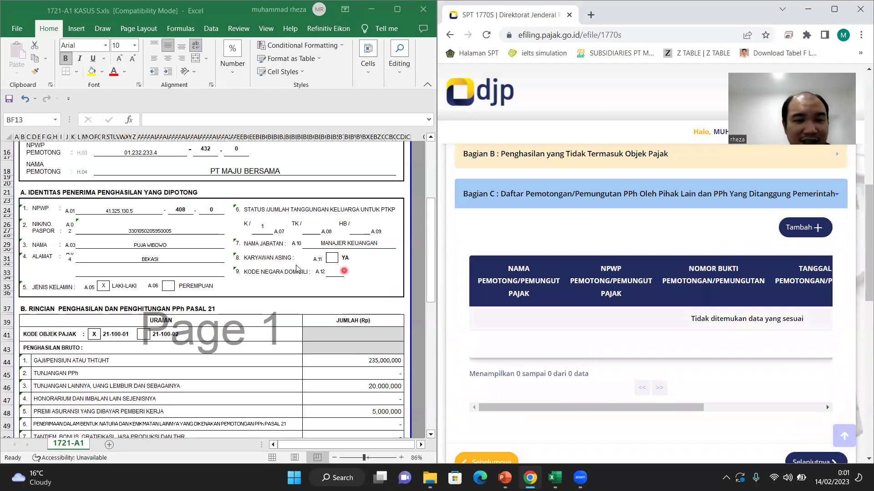
Step: Start a new withholding slip with PPh Pasal 21 as the tax type
scroll(297, 268, up, 3)
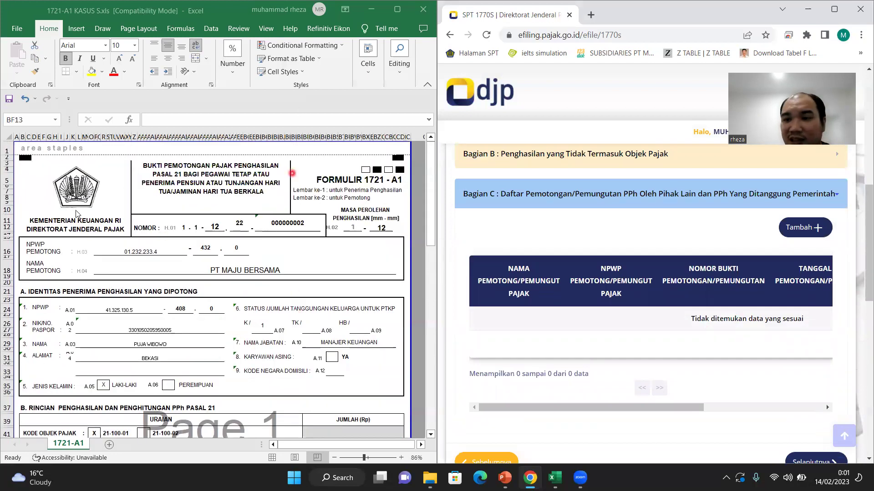
click(803, 228)
click(587, 148)
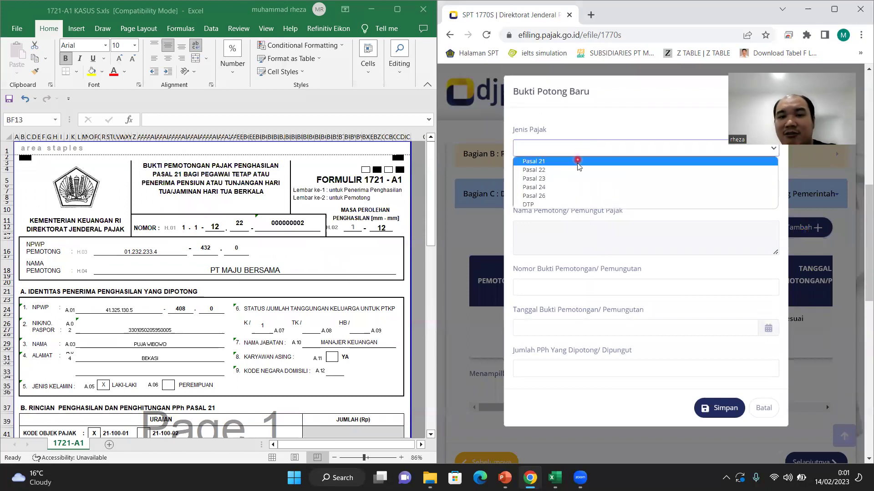
click(578, 161)
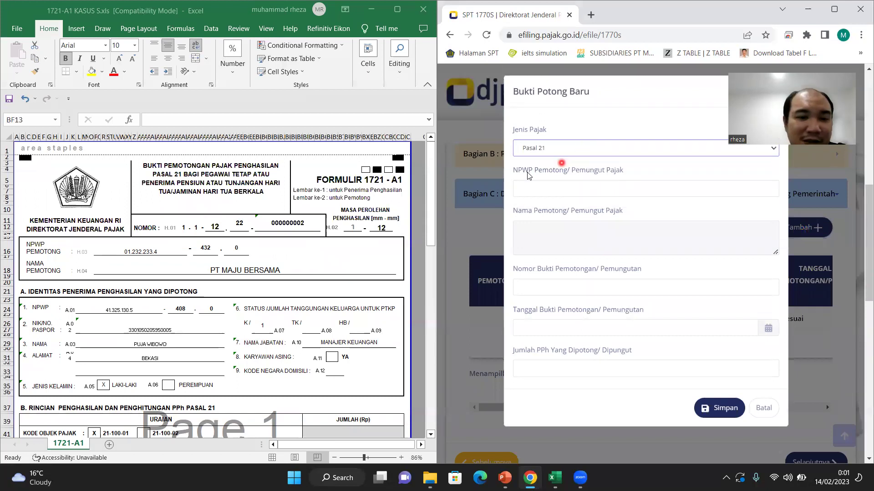
Step: Fill in the withholder's NPWP from the saved suggestion and accept the suggested withholder name
click(598, 182)
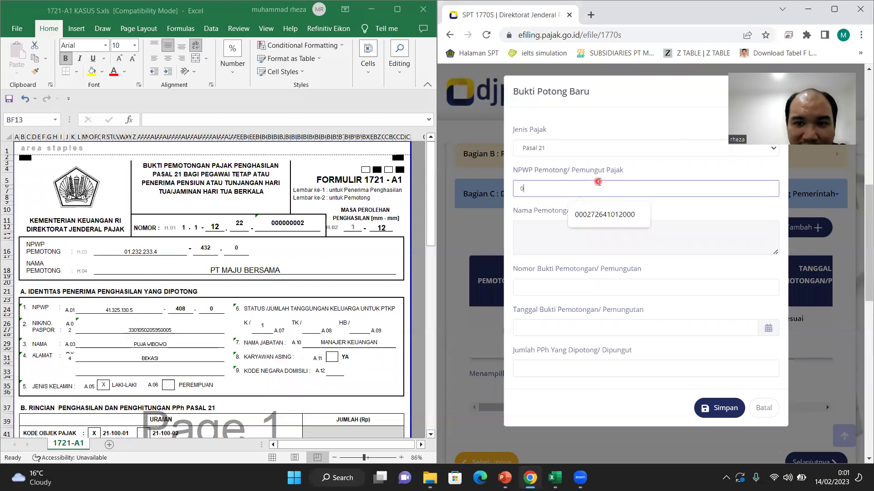
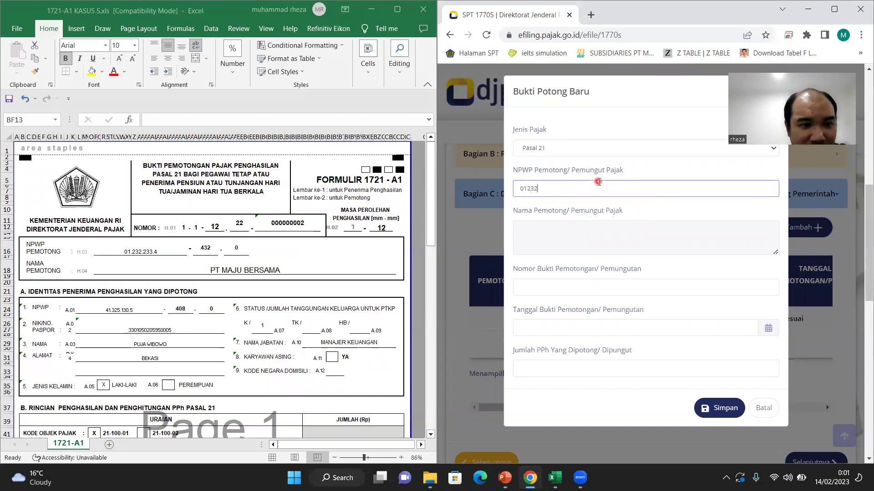
click(618, 214)
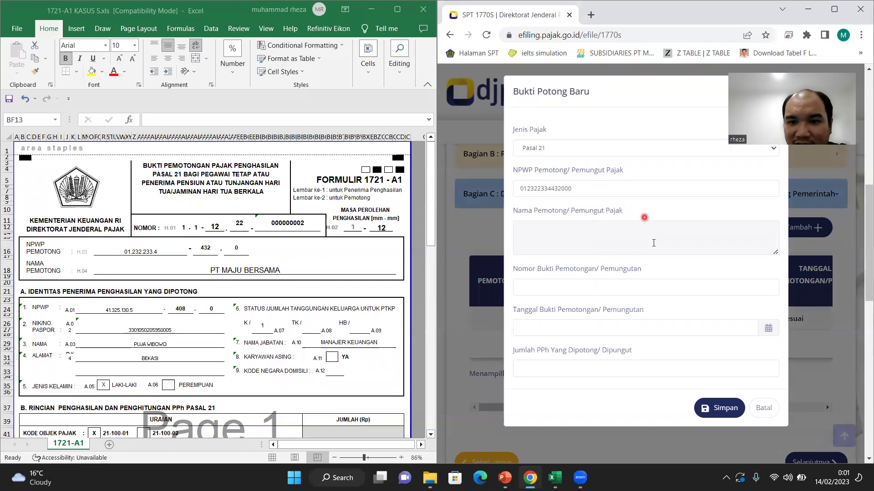
click(658, 314)
click(630, 187)
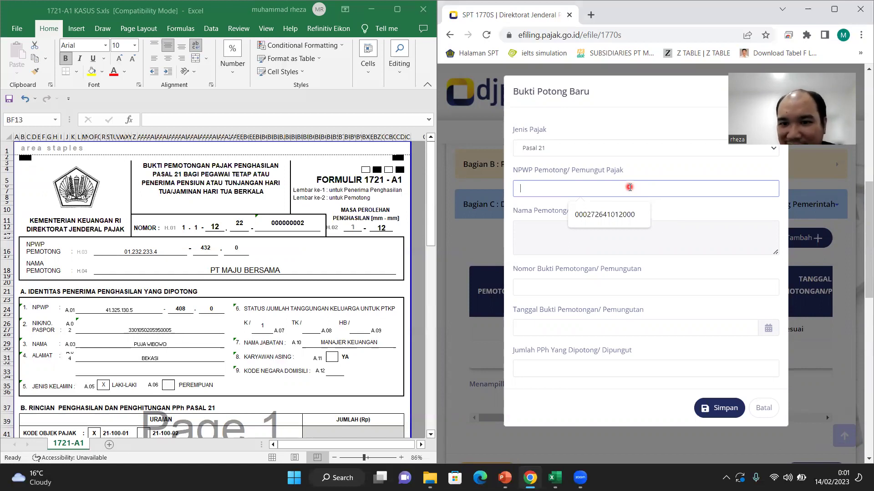
click(628, 214)
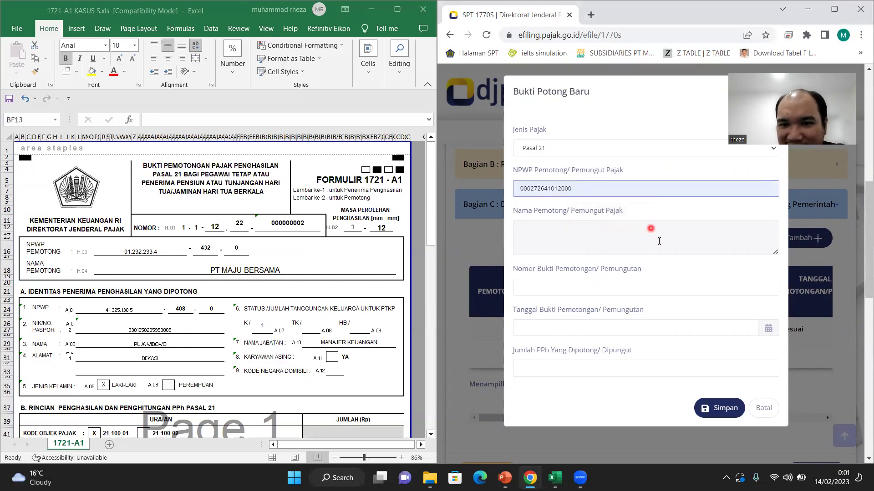
click(658, 240)
click(656, 287)
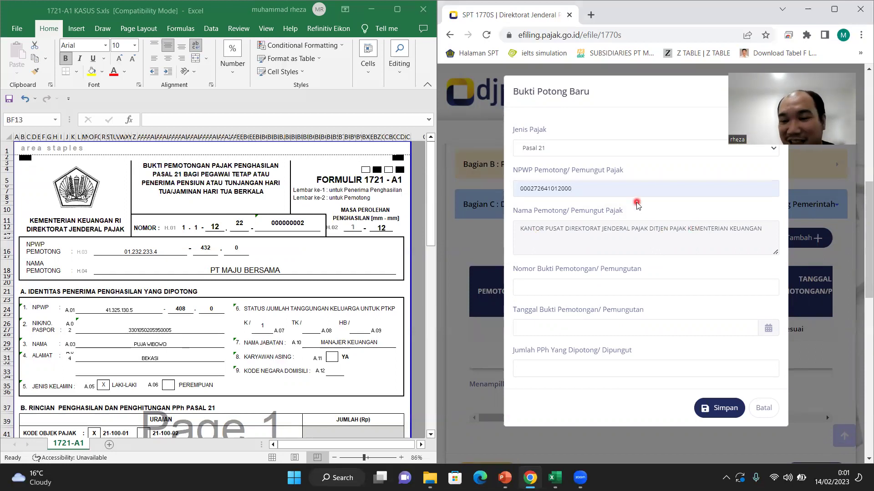
Step: Enter the slip number and set the slip date to 5 January 2023
scroll(556, 236, down, 1)
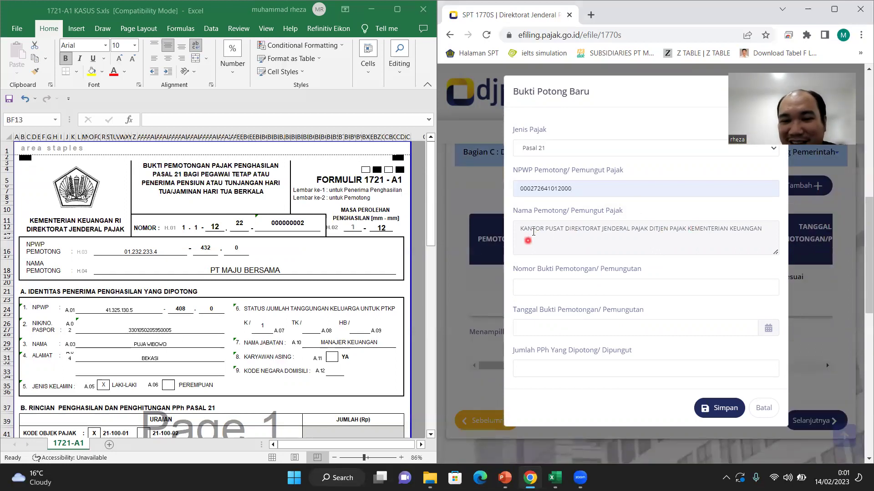
click(603, 288)
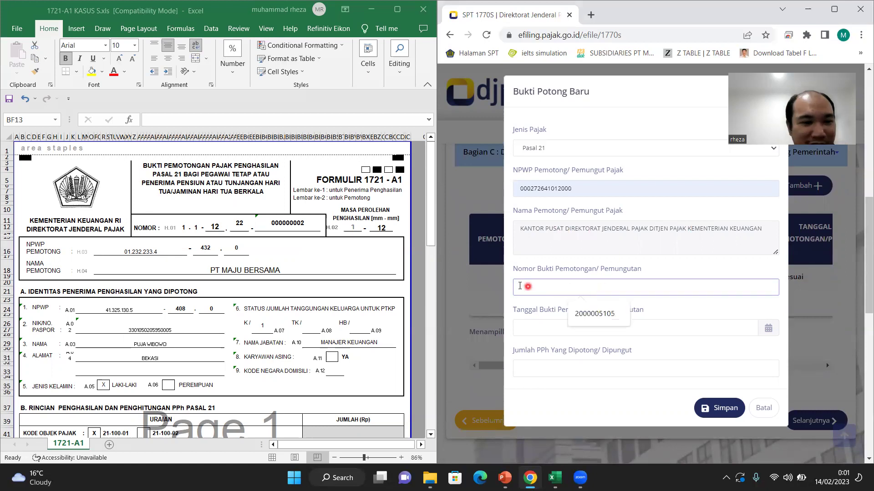
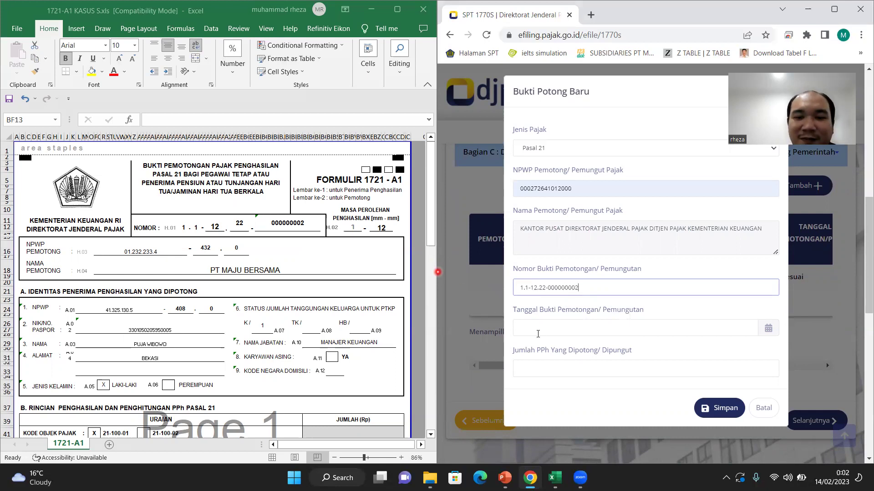
click(538, 334)
scroll(312, 343, down, 14)
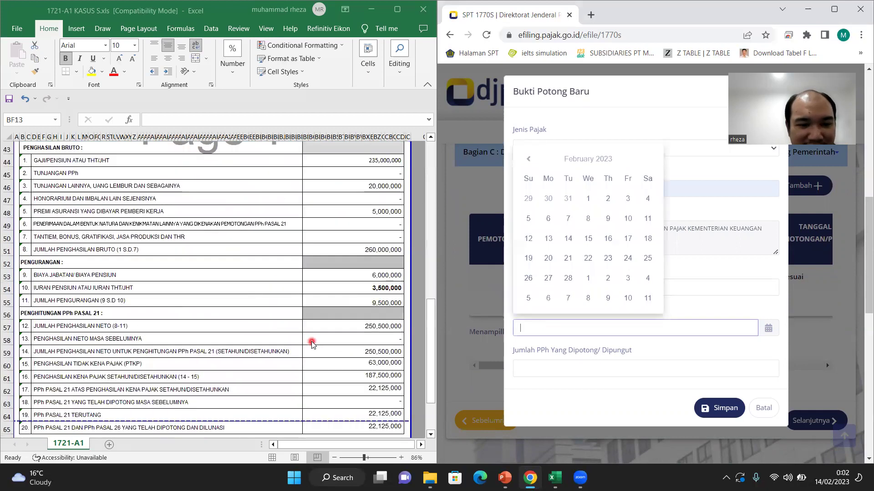
scroll(312, 343, down, 7)
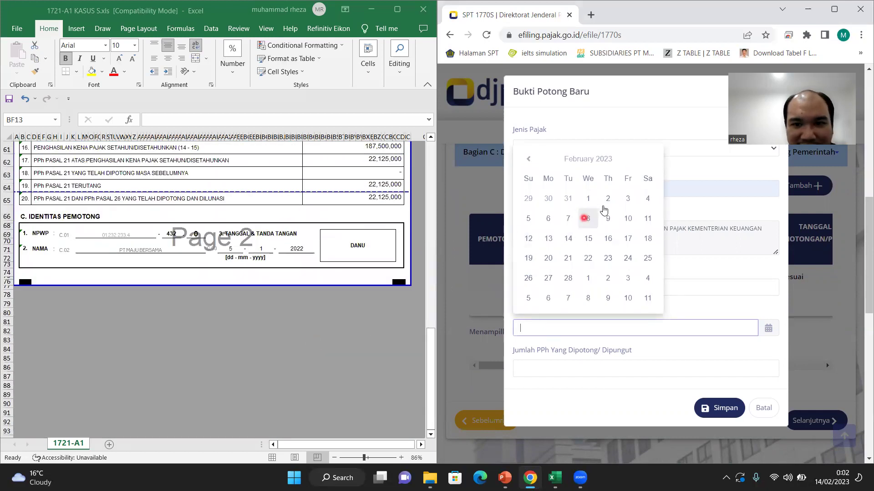
click(529, 159)
click(531, 159)
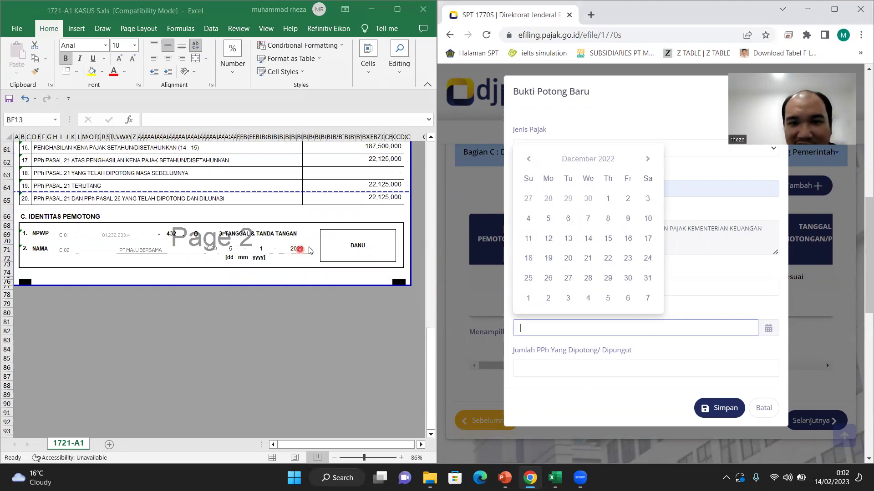
click(645, 160)
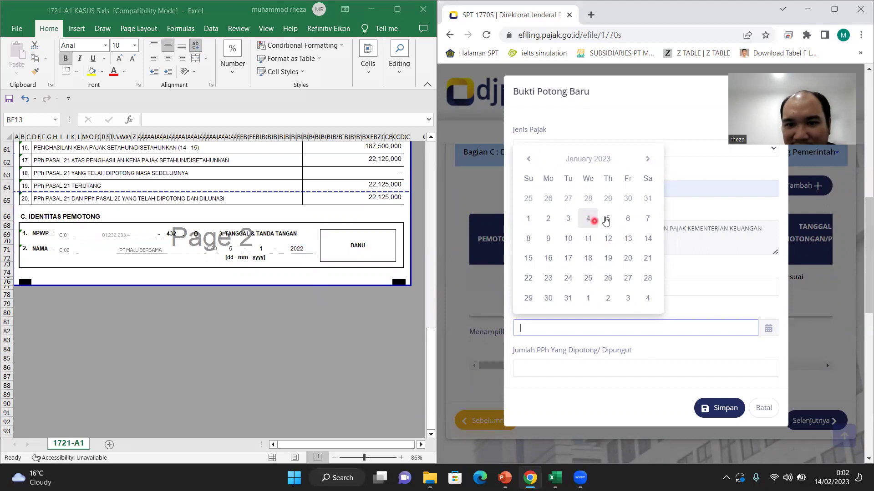
click(608, 218)
Step: Enter 22.125.000 as the tax withheld and save the slip
scroll(642, 344, down, 2)
click(627, 370)
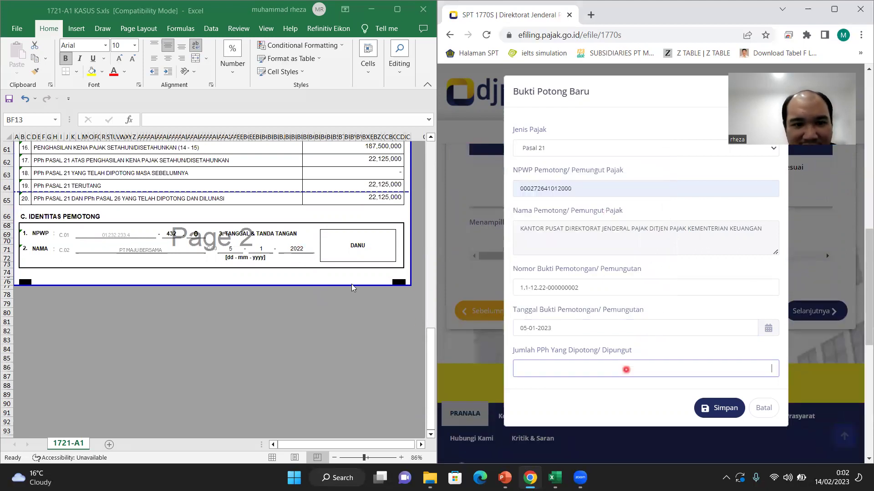
text(22.125.000)
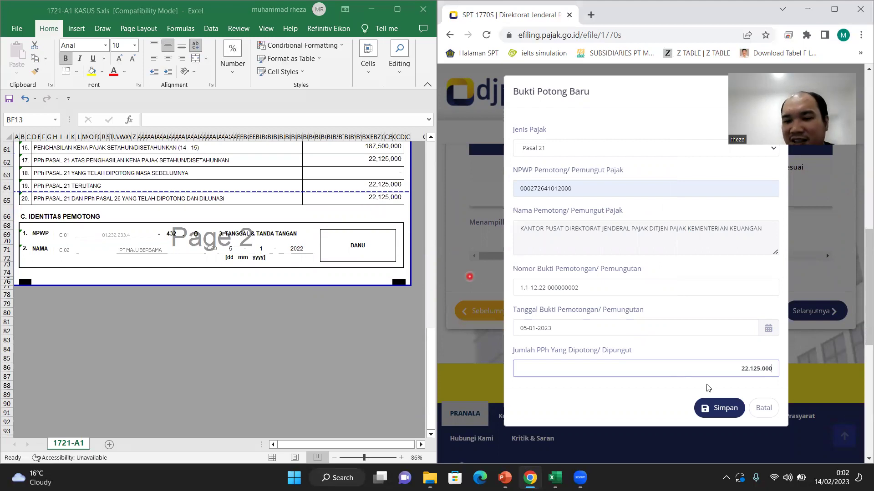
click(721, 407)
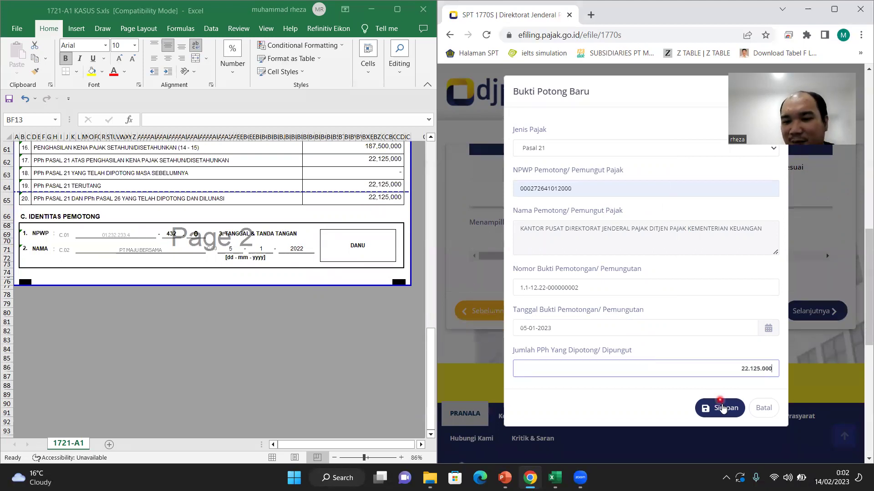
scroll(710, 291, up, 1)
scroll(710, 289, down, 2)
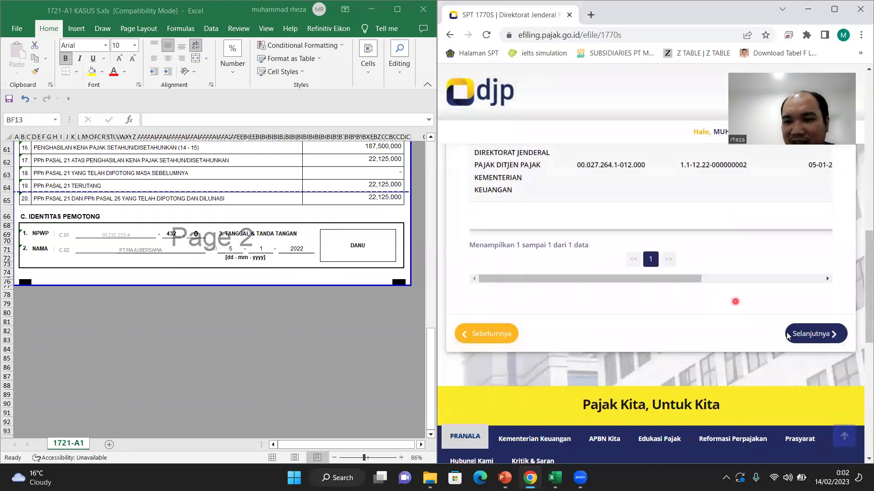
Step: Continue to the Induk page and mark Status Perkawinan as Kawin under Identitas
click(812, 334)
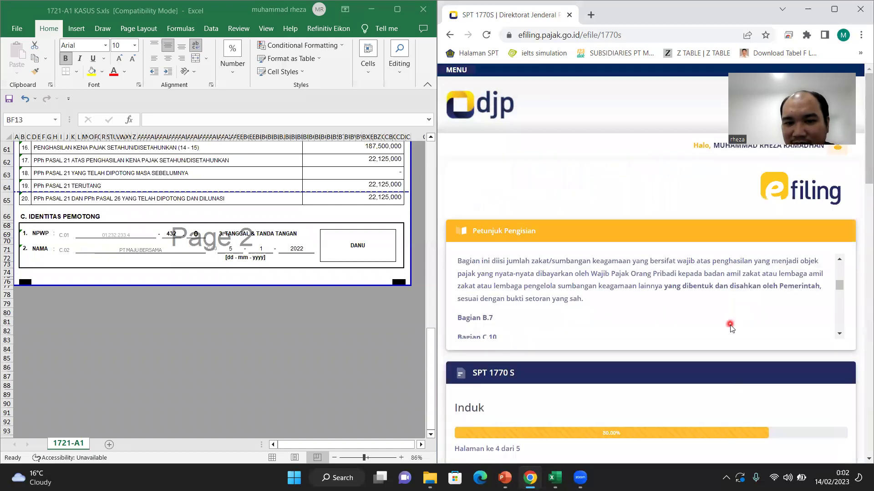
scroll(696, 390, down, 3)
scroll(695, 390, down, 1)
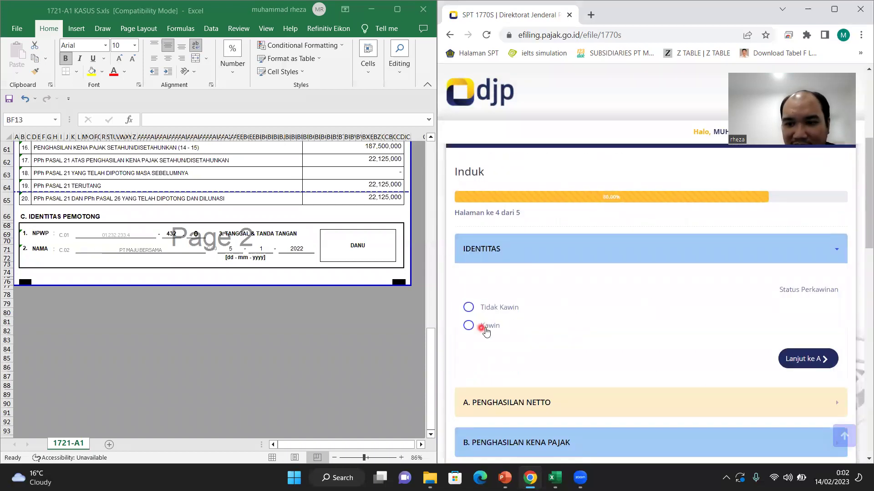
scroll(402, 269, up, 15)
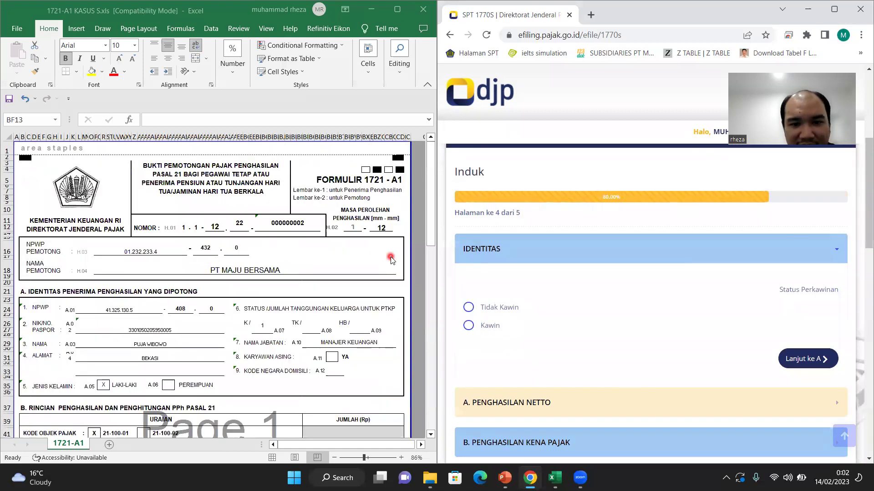
click(518, 335)
scroll(587, 364, down, 2)
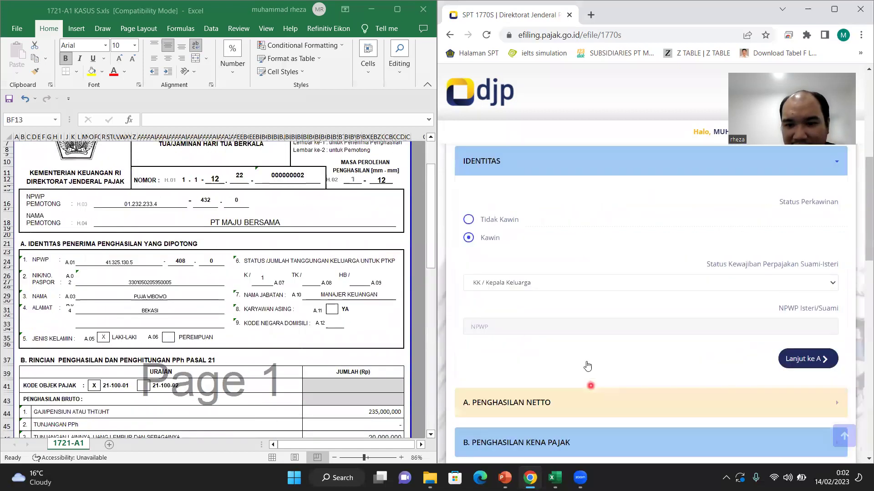
scroll(798, 297, down, 1)
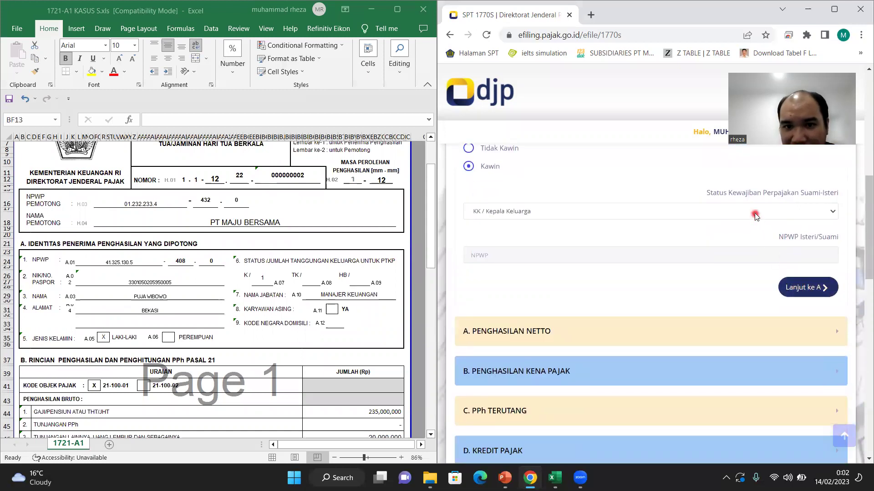
Step: Enter 250.500.000 in section A item 1, domestic employment net income, so items 4 and 6 update
scroll(754, 215, up, 2)
scroll(754, 275, down, 2)
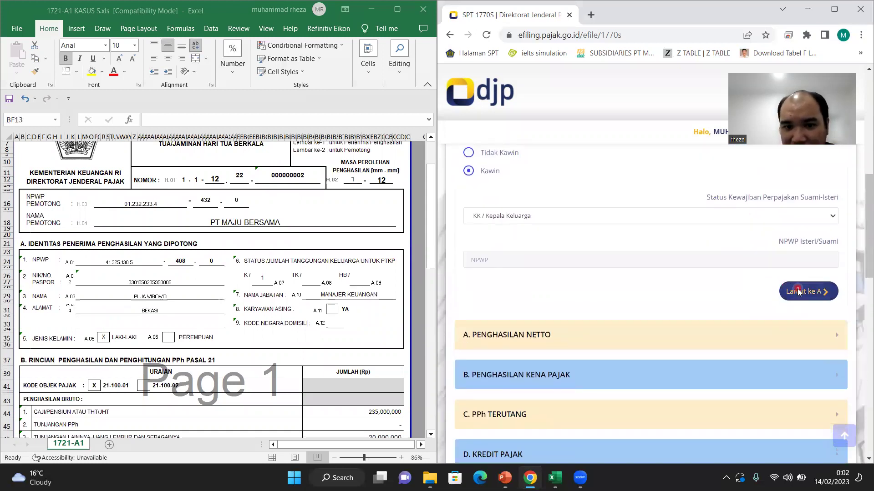
click(799, 290)
scroll(369, 253, down, 6)
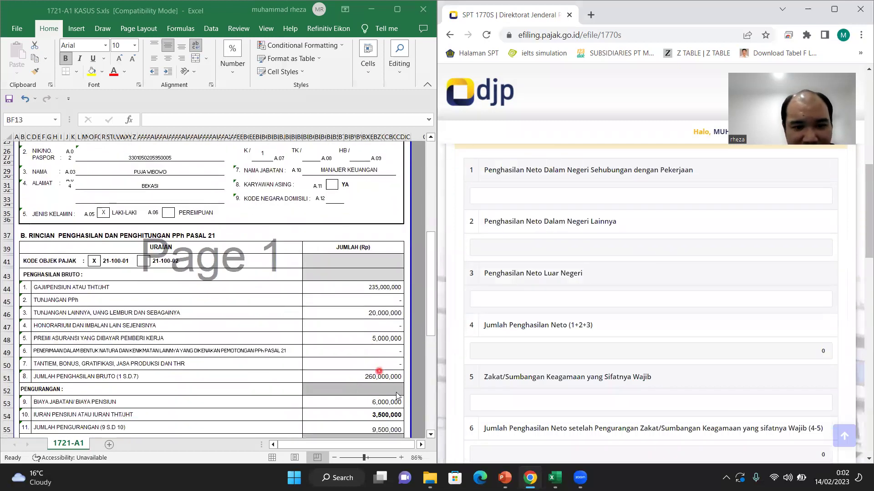
scroll(373, 382, down, 3)
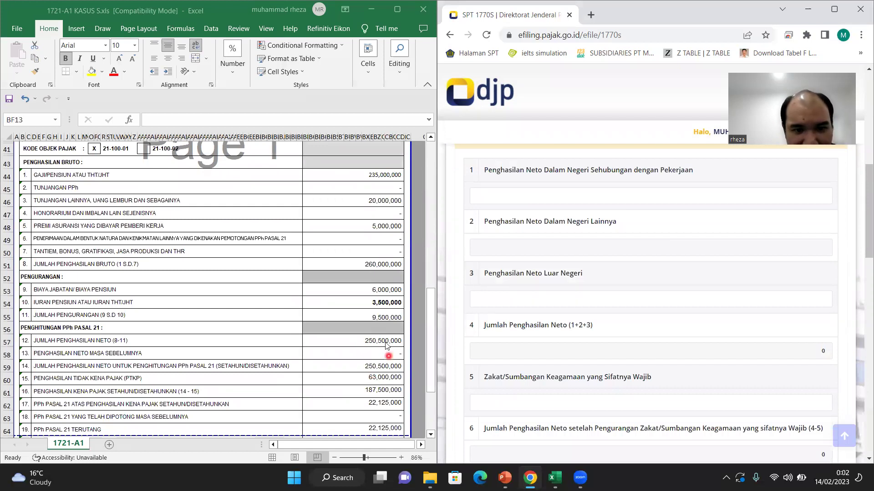
click(625, 194)
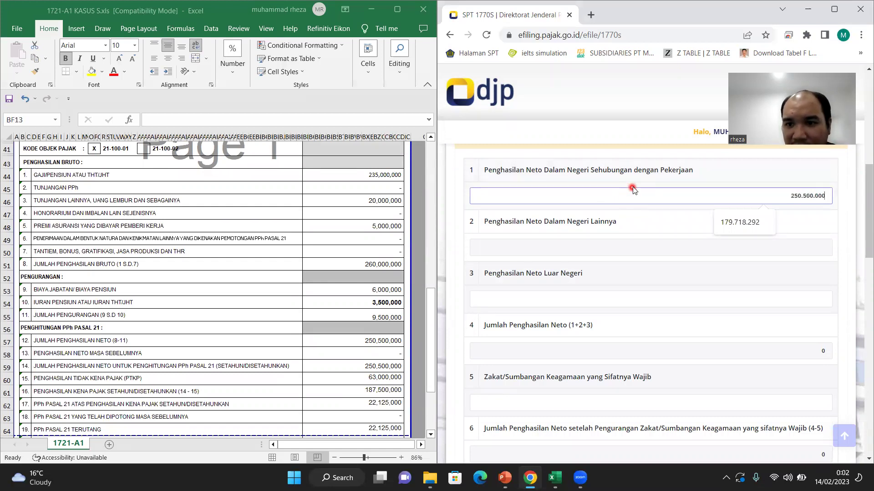
click(632, 187)
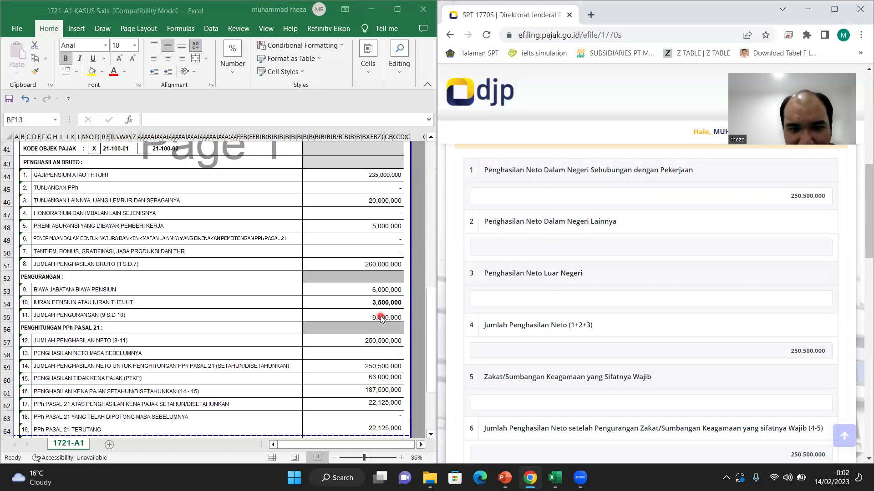
scroll(380, 316, down, 2)
scroll(587, 384, down, 2)
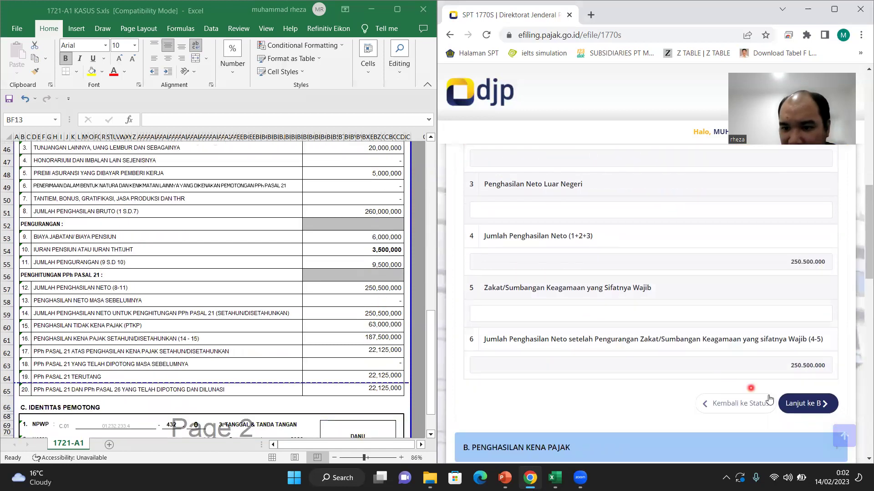
scroll(726, 264, up, 2)
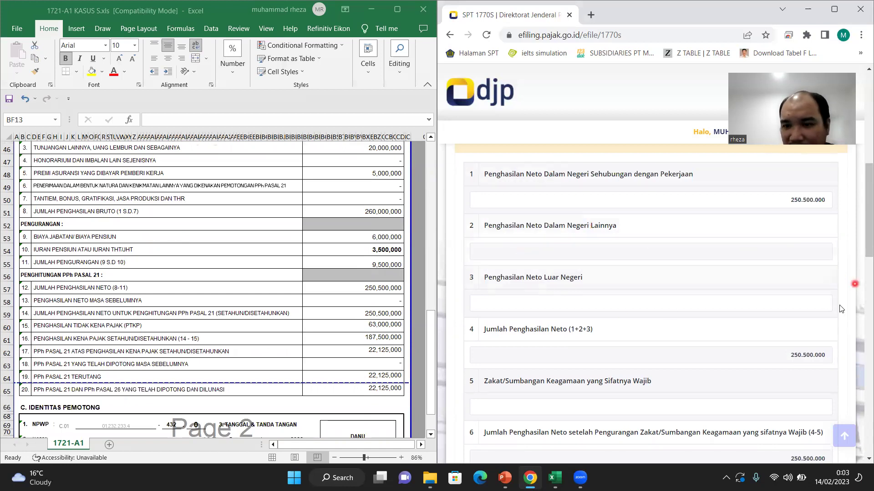
scroll(811, 301, down, 2)
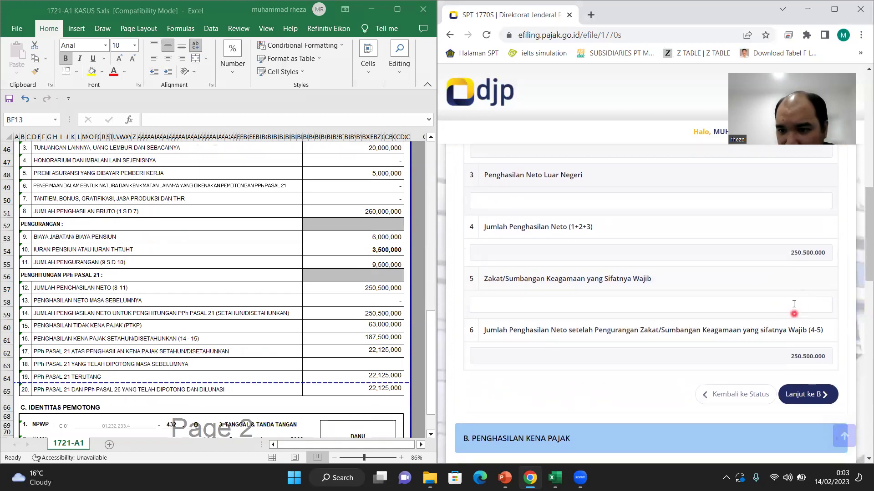
Step: Set 1 dependant under item 7 in section B, giving taxable income 187.500.000
click(803, 395)
scroll(623, 239, down, 4)
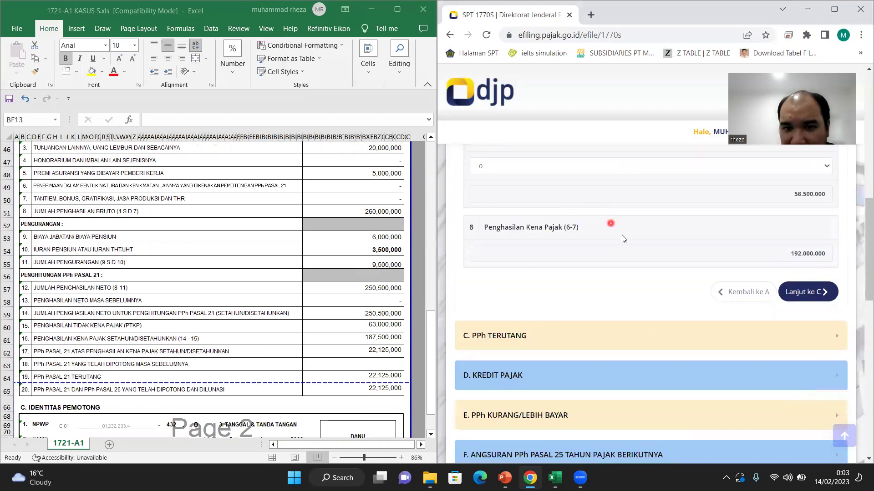
scroll(628, 245, up, 4)
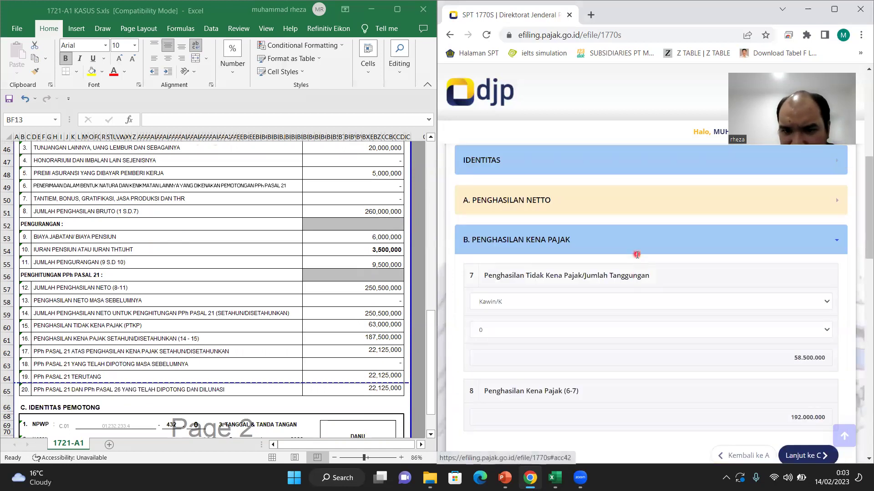
scroll(637, 255, down, 1)
click(621, 311)
click(619, 331)
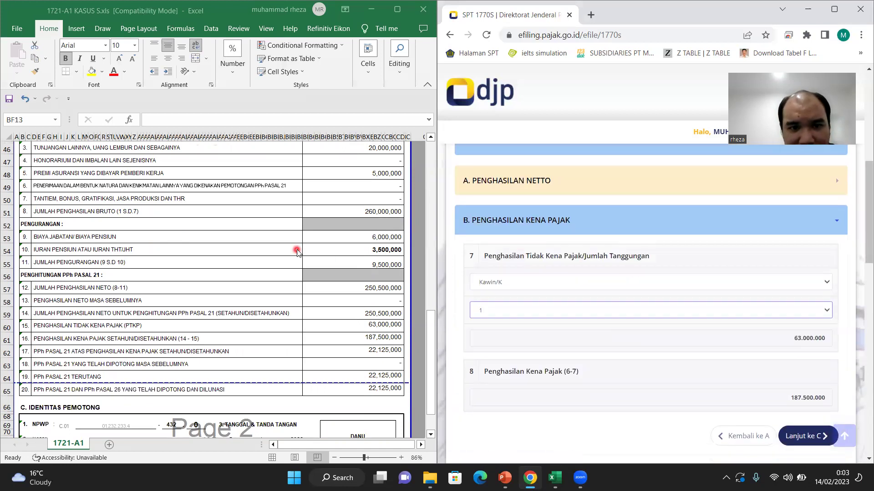
Step: Continue to section C, which shows 22.125.000 tax owed
scroll(297, 251, up, 9)
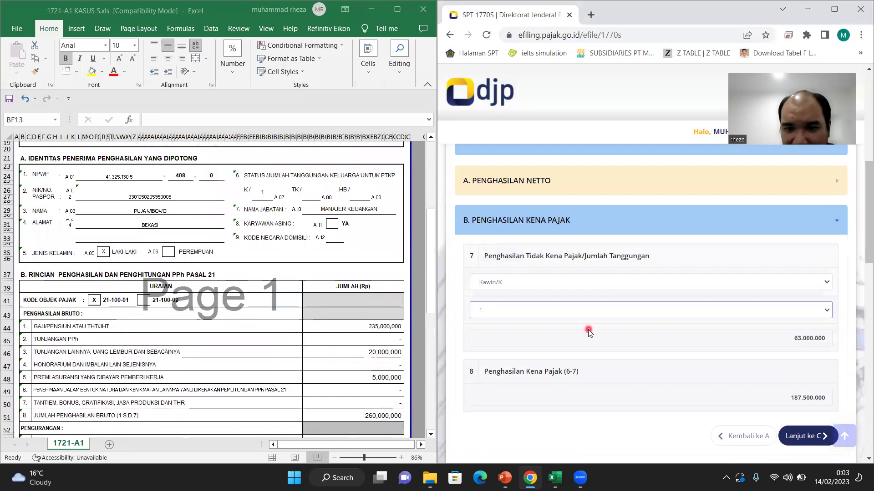
scroll(588, 332, down, 3)
scroll(589, 332, down, 2)
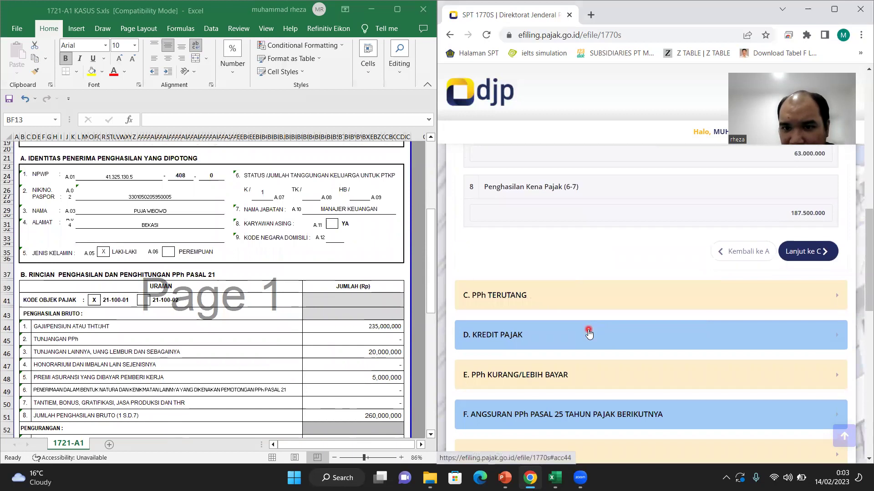
click(821, 253)
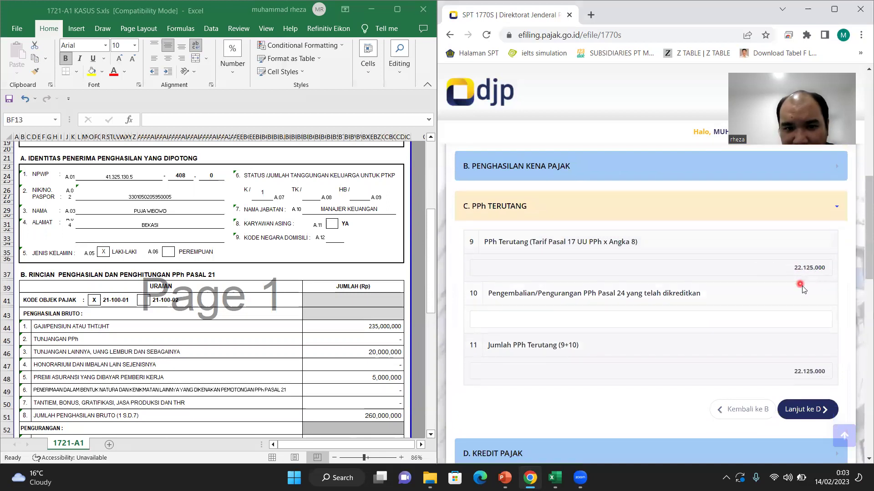
scroll(272, 344, down, 1)
scroll(605, 357, down, 2)
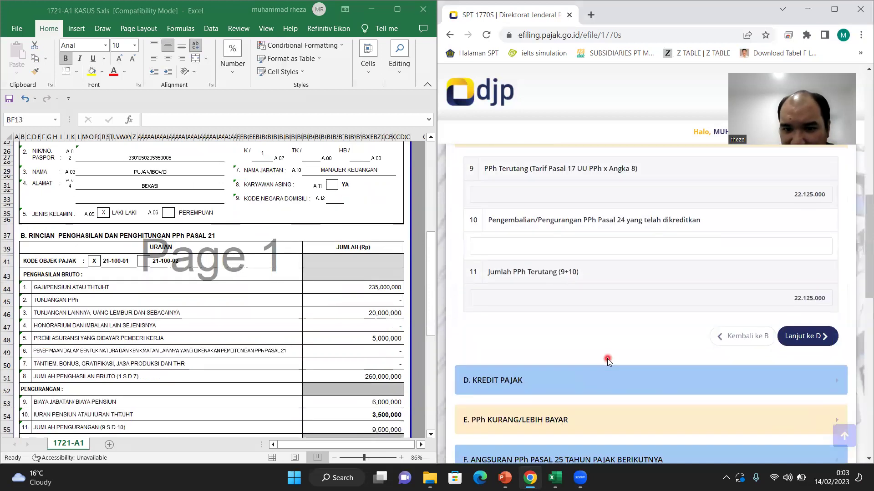
Step: Expand section C PPh Terutang and review the 22.125.000 tax owed
click(819, 335)
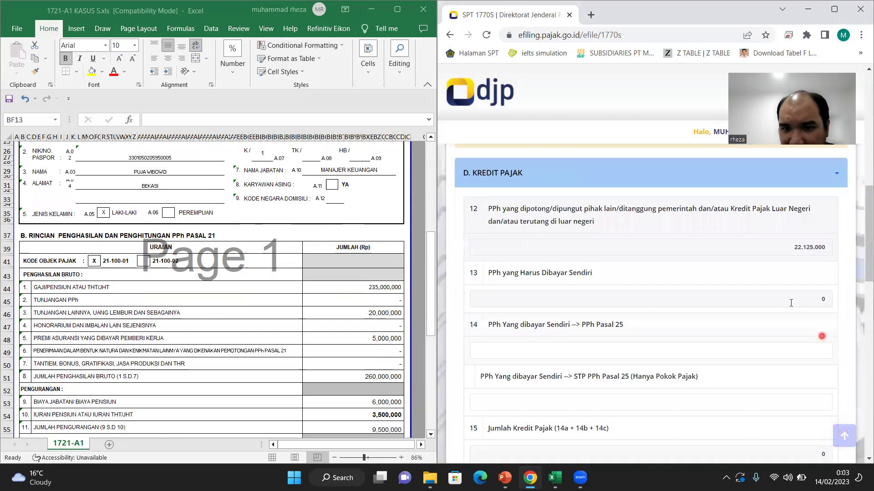
scroll(789, 225, up, 1)
click(703, 201)
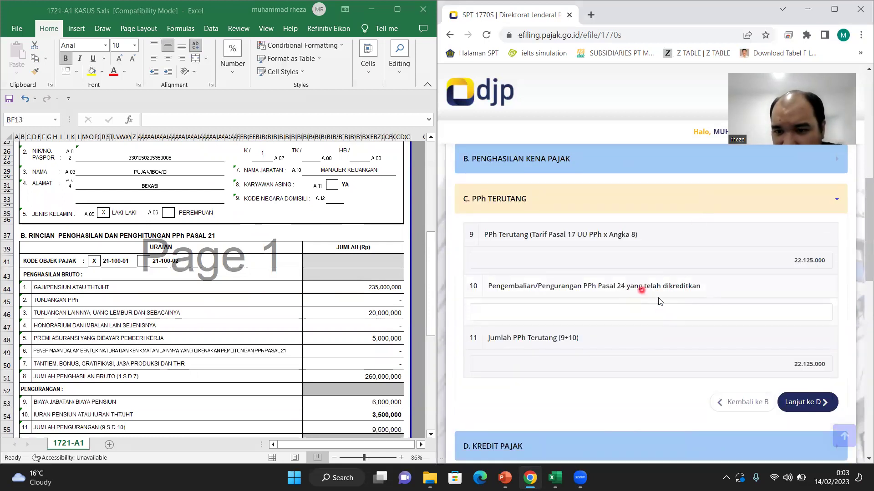
scroll(810, 307, up, 2)
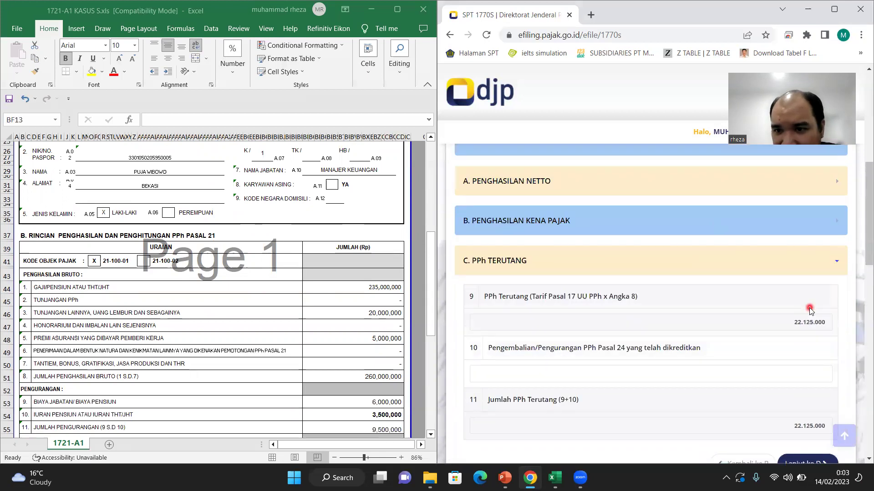
scroll(803, 318, down, 3)
Step: Check section D items 12–15: 22.125.000 withheld at item 12 and 0 at item 13
click(804, 334)
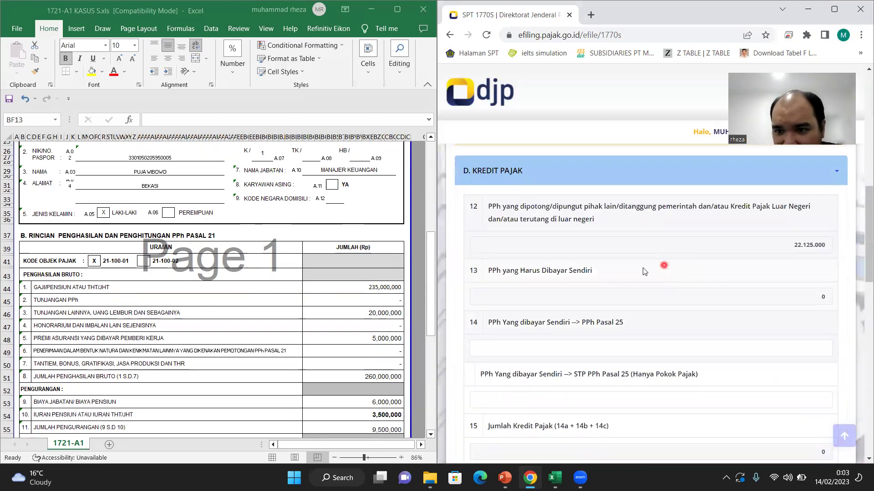
scroll(799, 279, down, 2)
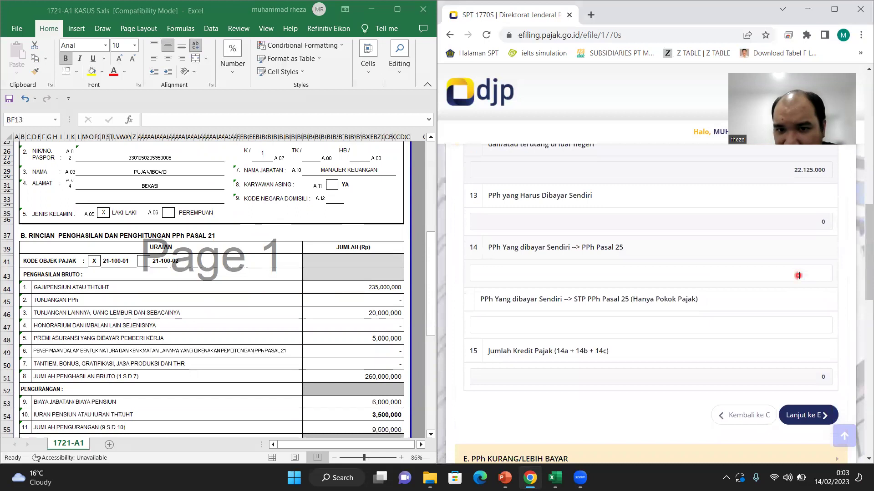
scroll(802, 291, up, 3)
scroll(803, 298, down, 1)
scroll(800, 292, up, 1)
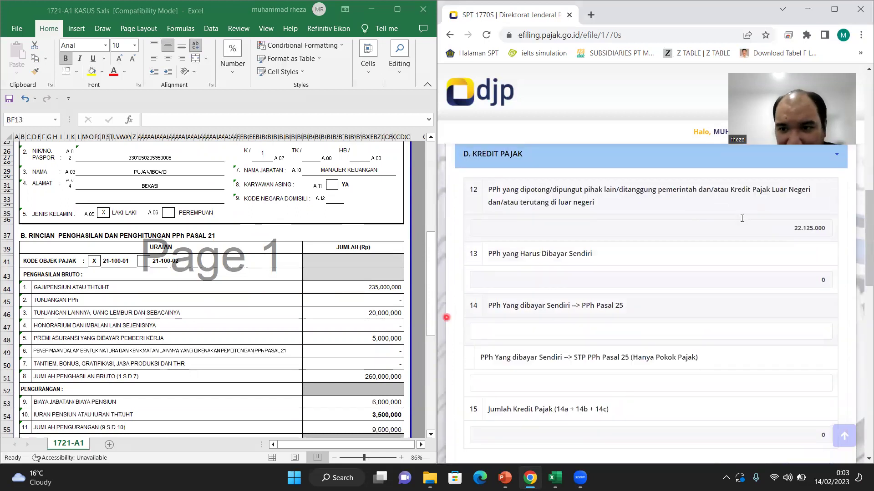
scroll(337, 348, down, 10)
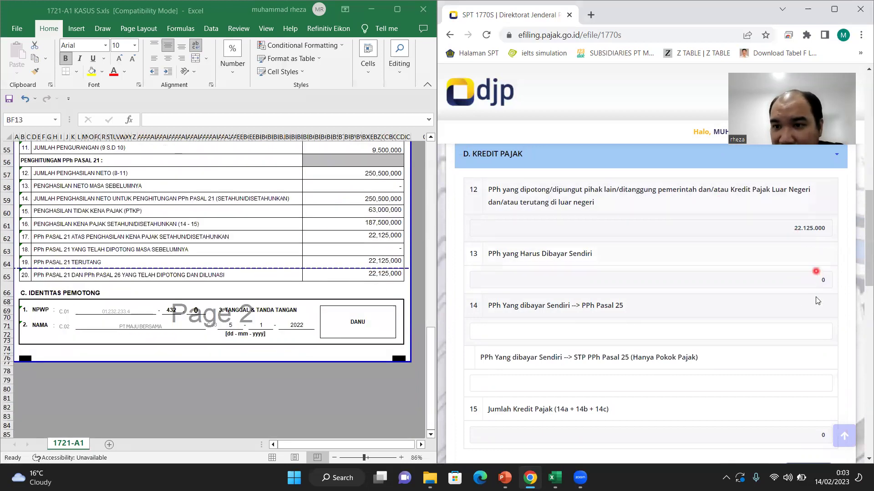
scroll(827, 294, down, 2)
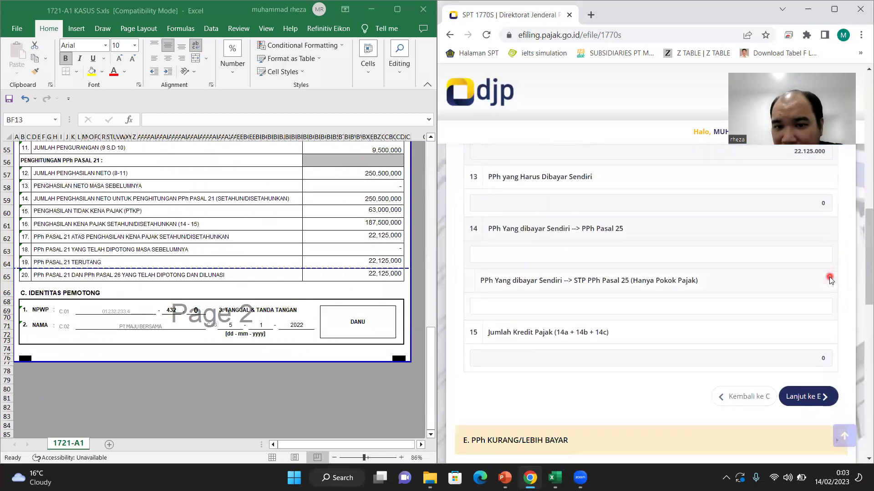
scroll(801, 329, down, 1)
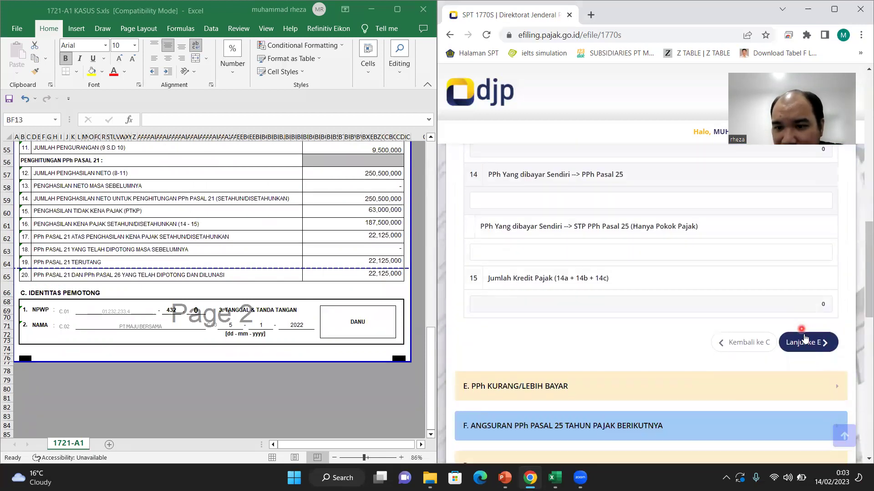
scroll(764, 296, up, 2)
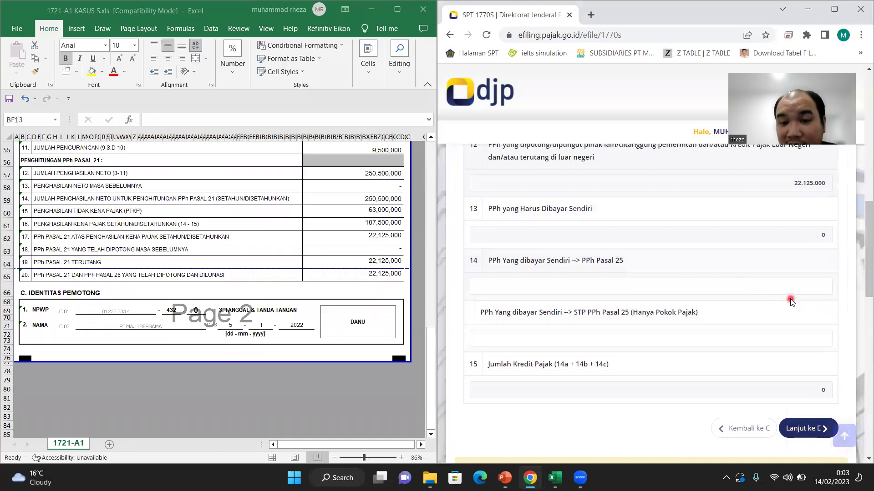
scroll(791, 302, down, 2)
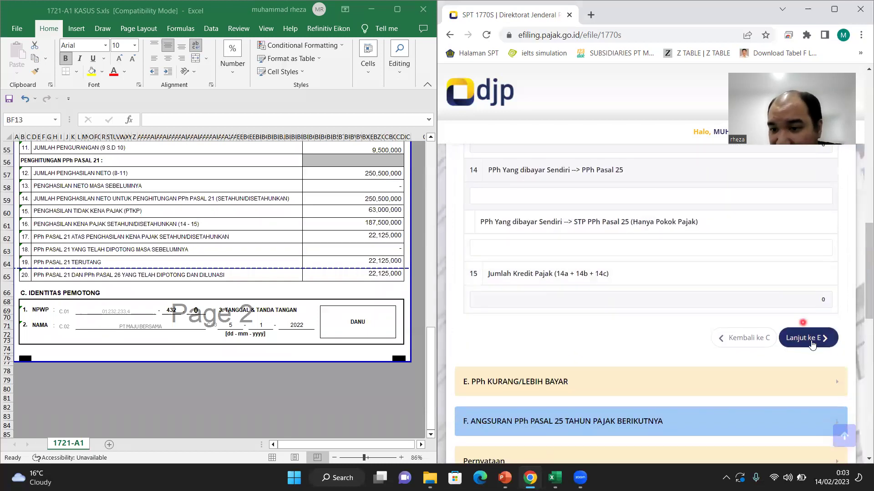
right_click(813, 342)
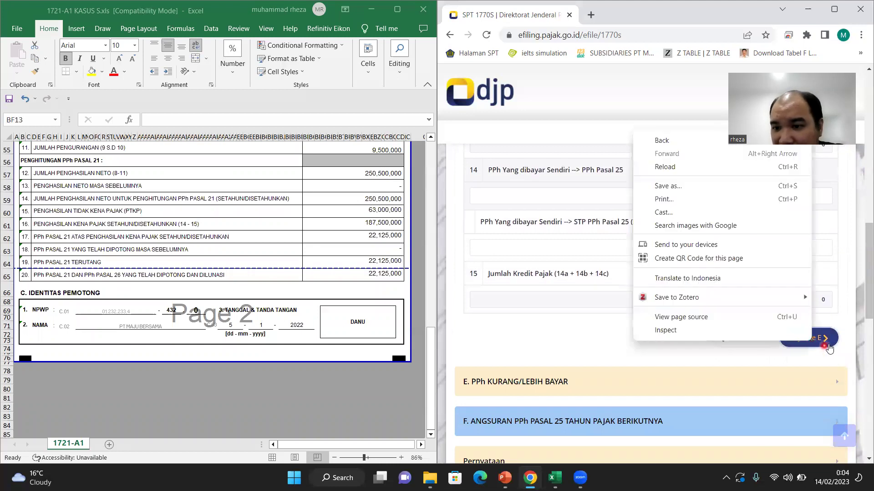
Step: Advance through section E PPh Kurang/Lebih Bayar to section F
click(810, 339)
scroll(757, 292, up, 2)
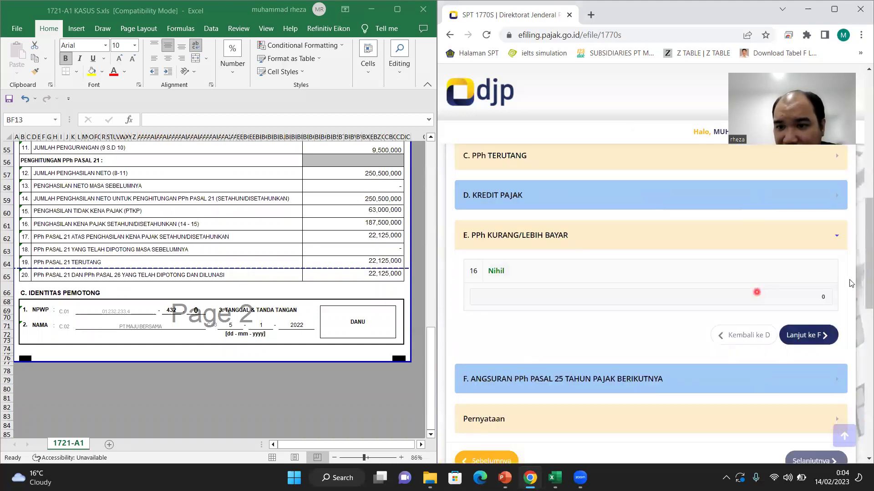
right_click(810, 336)
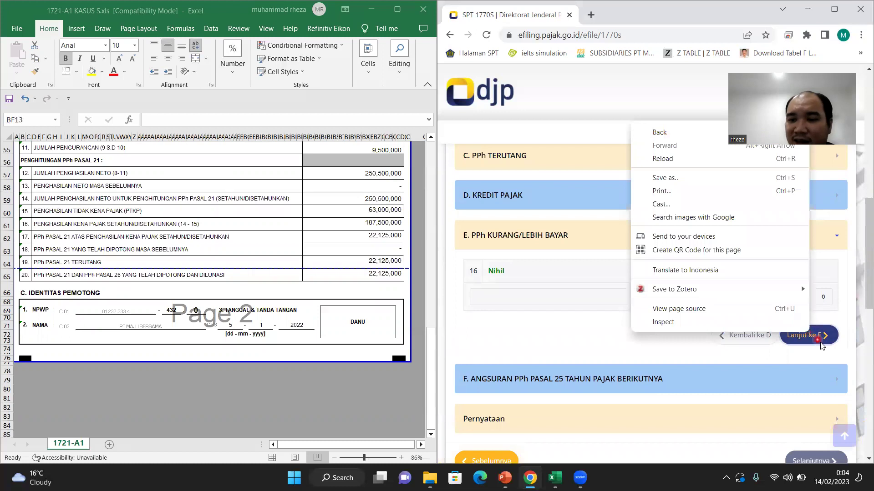
click(820, 344)
Step: Choose '1/12 x Jumlah Pada Angka 13' as item 18's basis and continue to the Pernyataan
scroll(707, 335, down, 1)
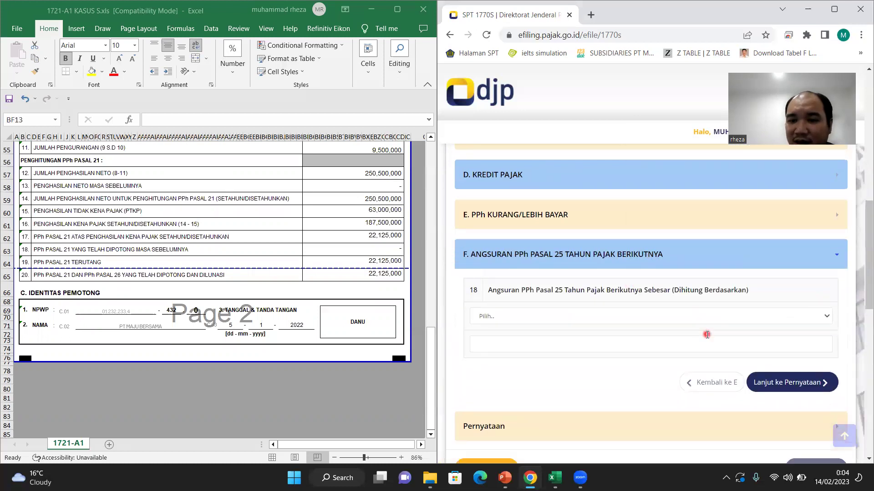
click(697, 307)
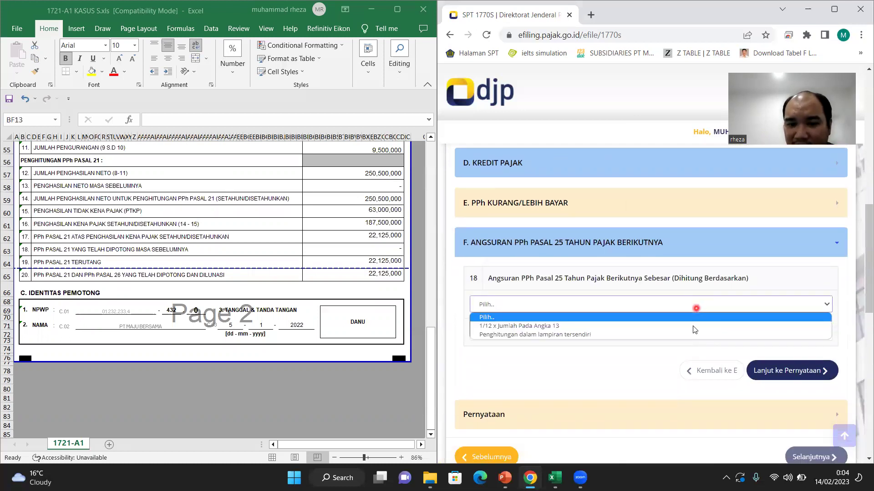
click(693, 326)
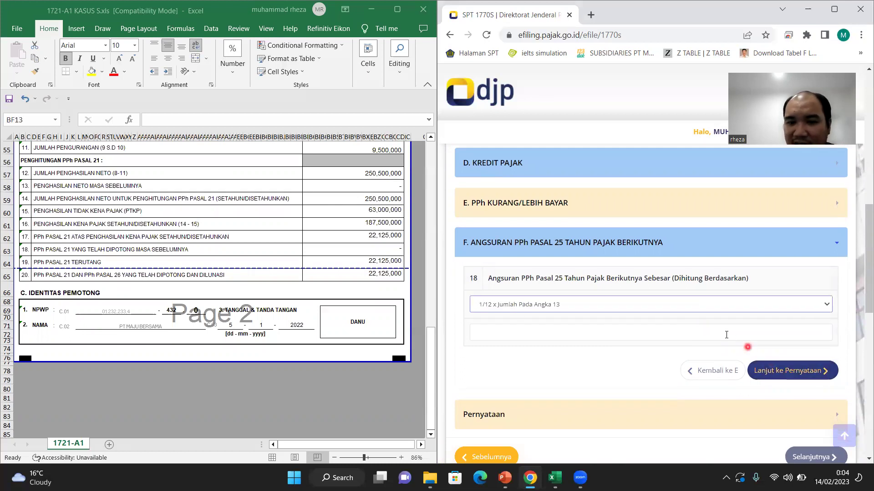
scroll(782, 371, down, 1)
right_click(782, 305)
click(797, 303)
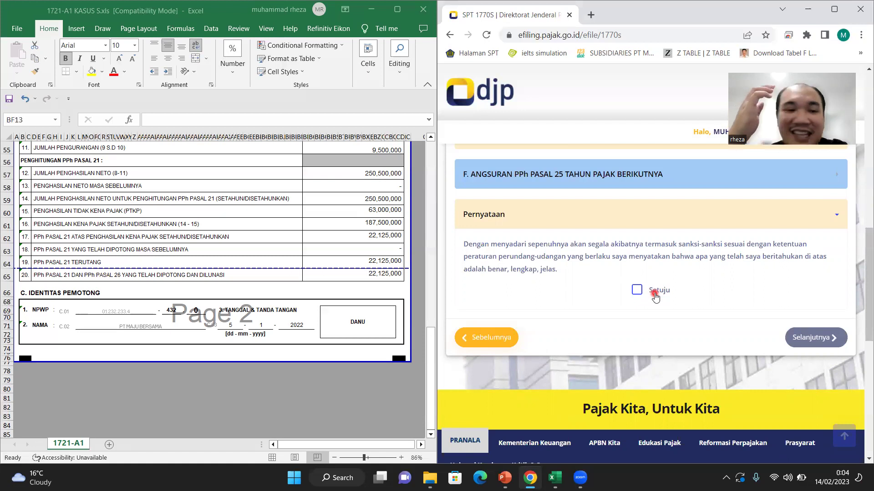
Step: Expand A. PENGHASILAN NETTO and compare items 1, 4 and 6 (250.500.000) with the 1721-A1 slip
scroll(655, 297, up, 5)
scroll(655, 296, up, 1)
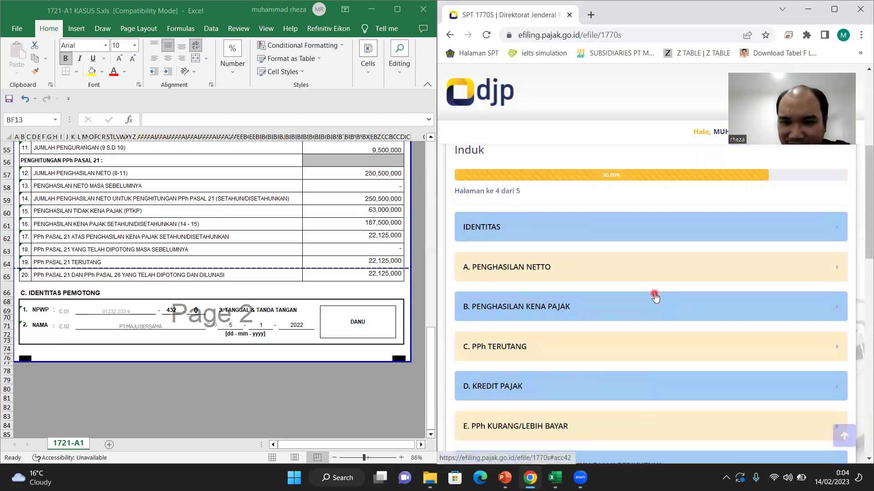
scroll(367, 260, up, 2)
scroll(366, 260, up, 3)
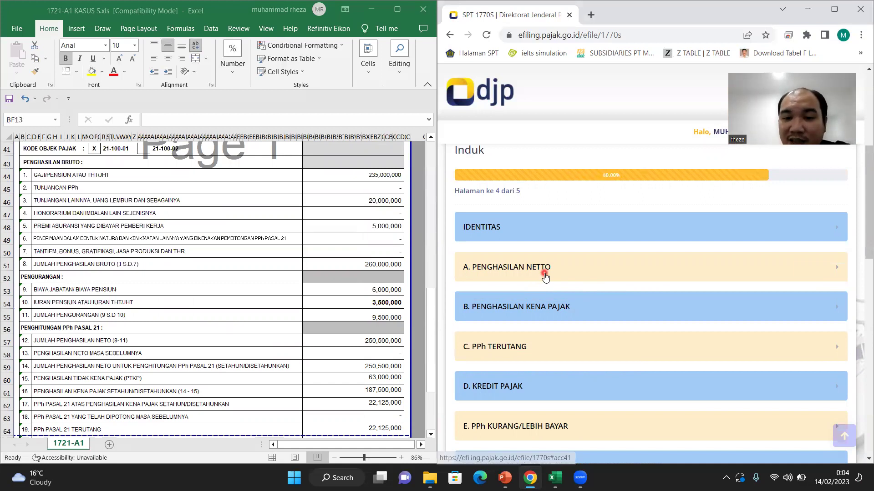
click(546, 278)
scroll(537, 245, down, 2)
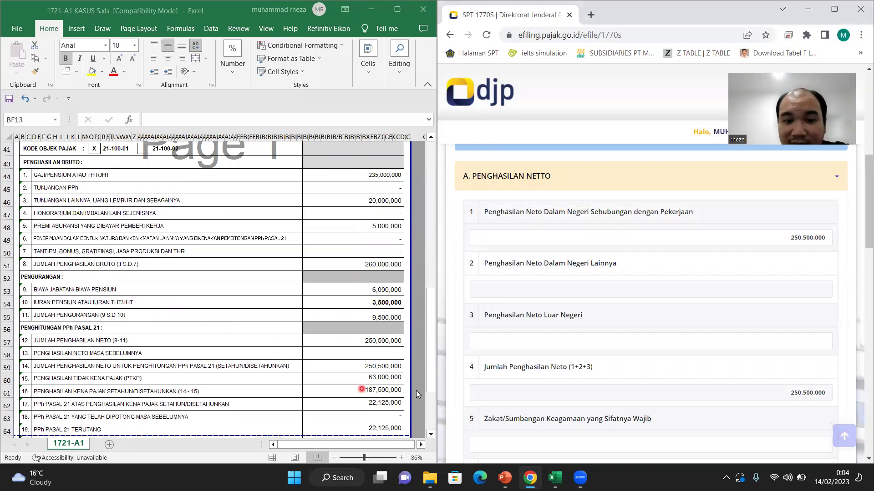
scroll(545, 345, down, 1)
scroll(545, 345, down, 2)
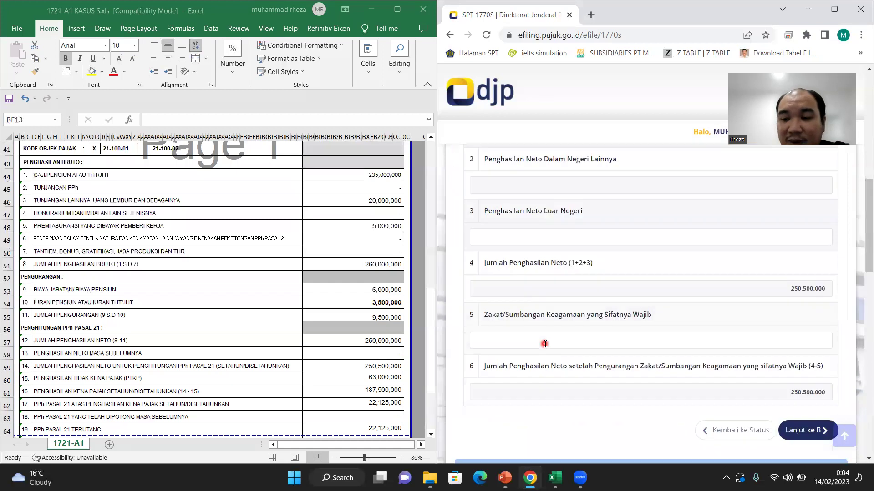
scroll(357, 347, down, 2)
scroll(357, 347, down, 1)
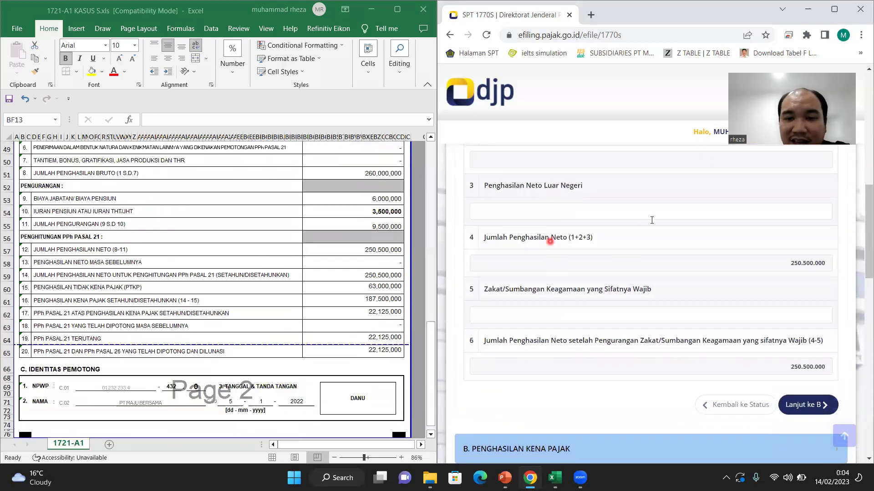
scroll(651, 223, up, 7)
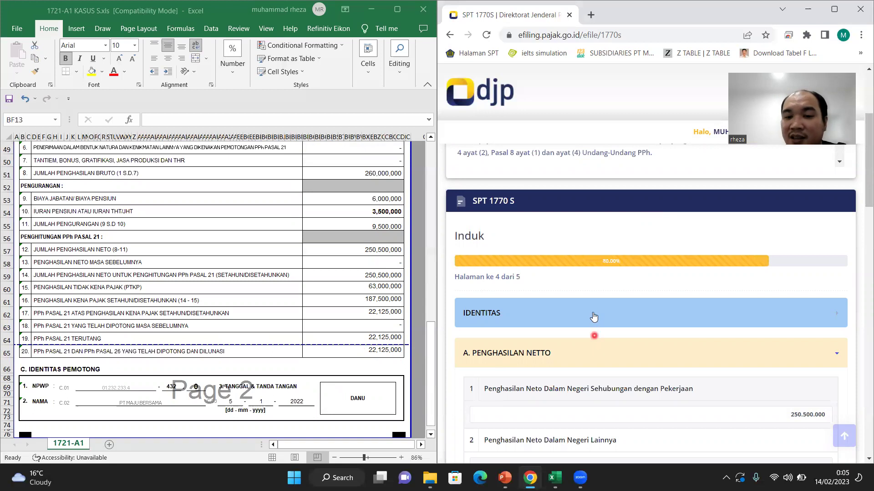
scroll(593, 314, down, 6)
scroll(592, 313, down, 1)
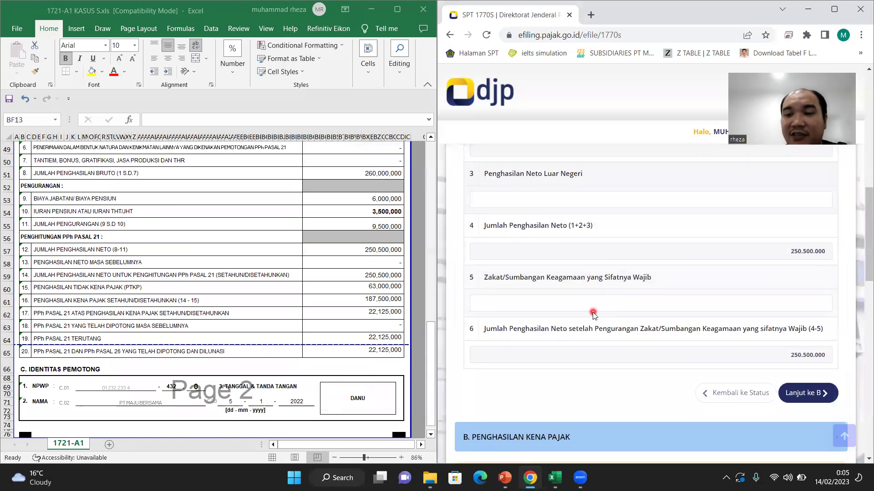